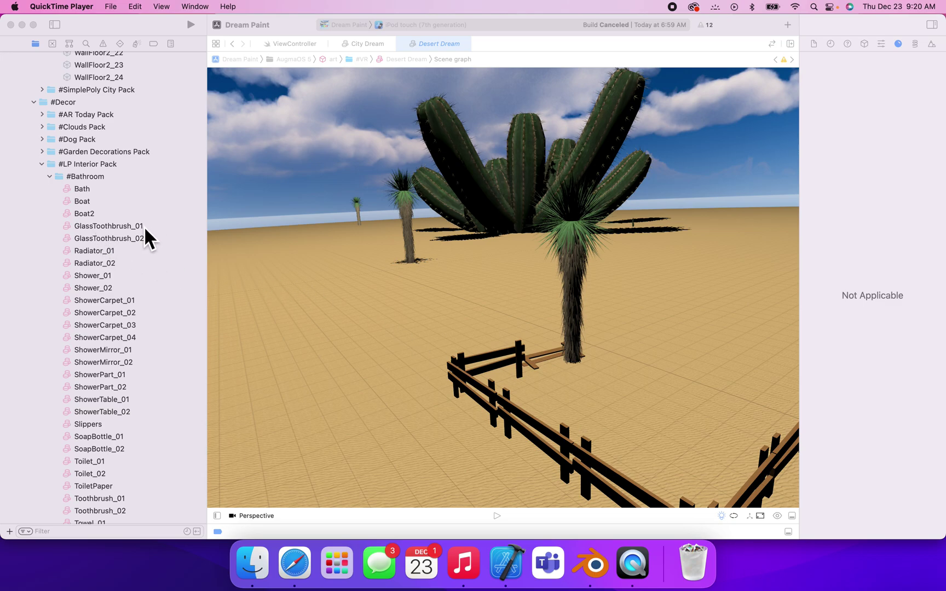
Open the Bath model in the #Bathroom folder and expose its full file name with extension
click(93, 192)
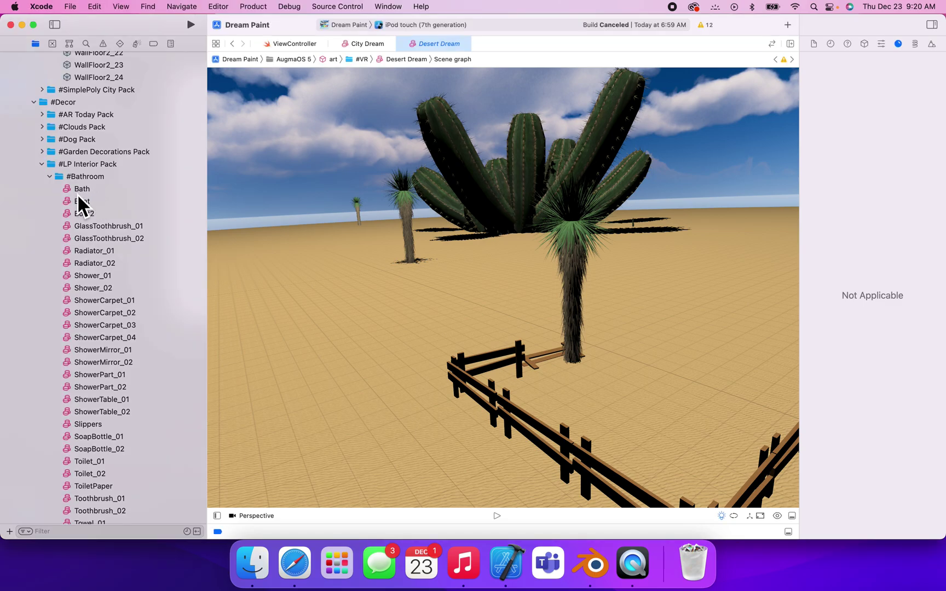
click(87, 189)
drag(517, 306, 494, 337)
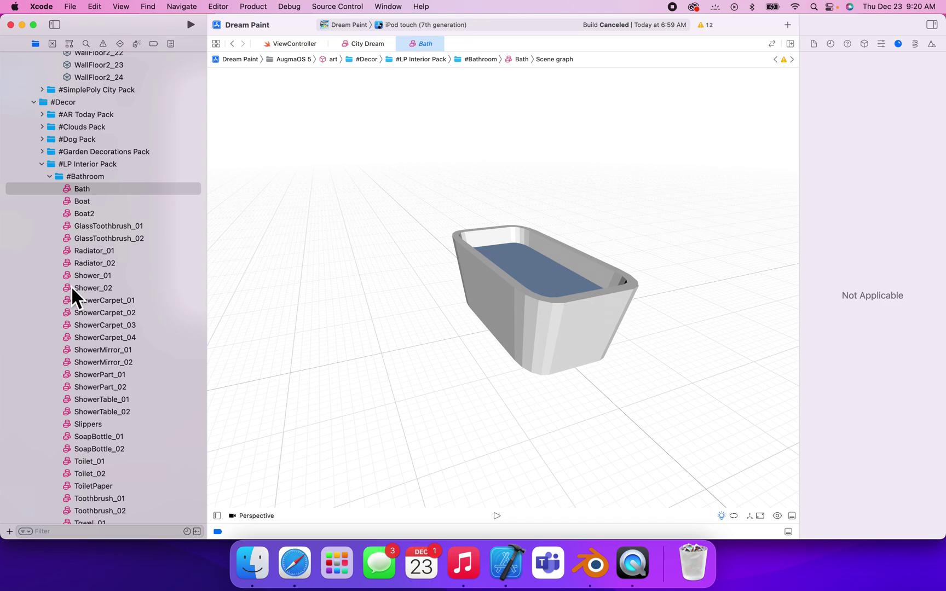
click(101, 192)
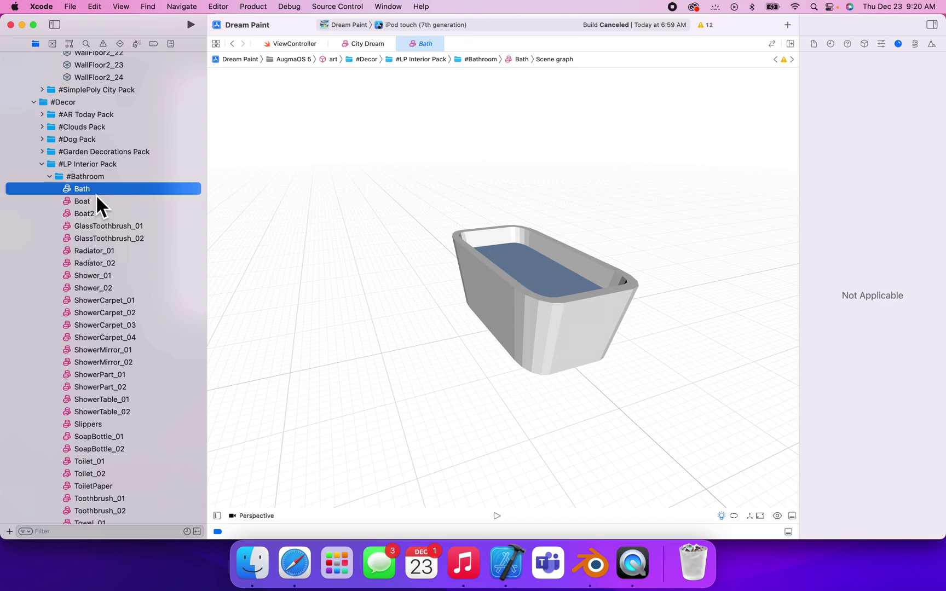
key(Return)
click(118, 192)
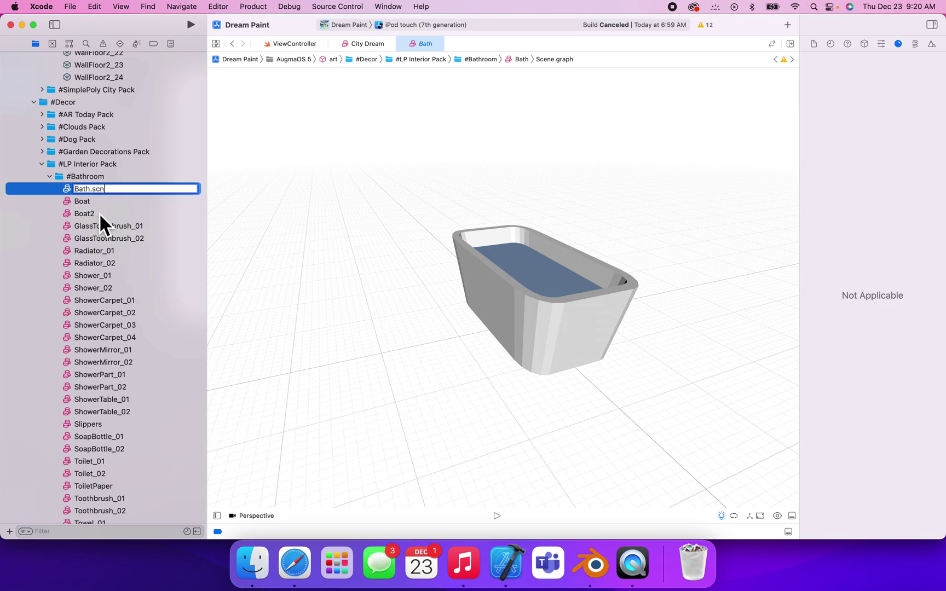
Open WallFloor2_01 in the #Walls folder, expose its full file name with extension, and open WallFloor2_02
scroll(99, 213, up, 10)
scroll(105, 207, up, 4)
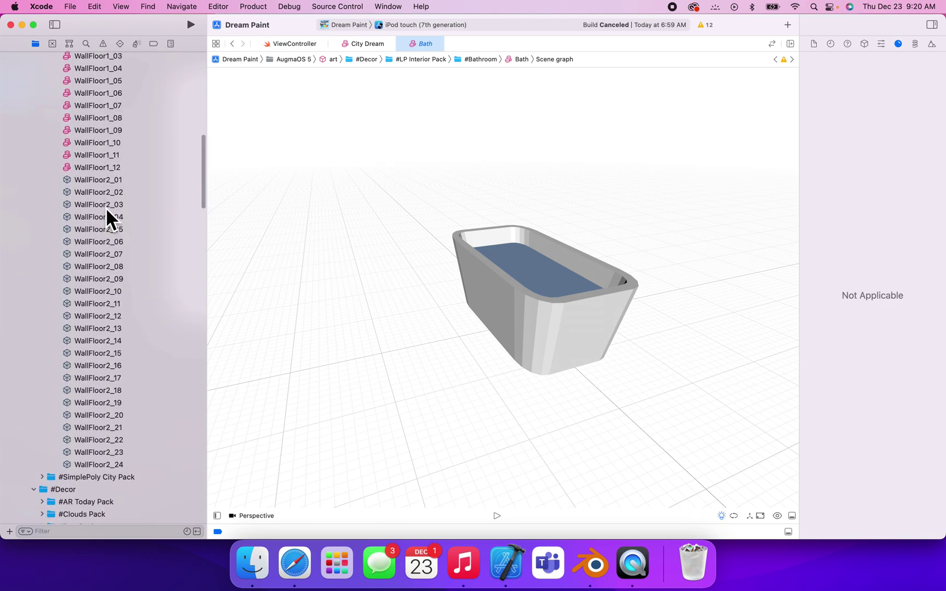
click(110, 189)
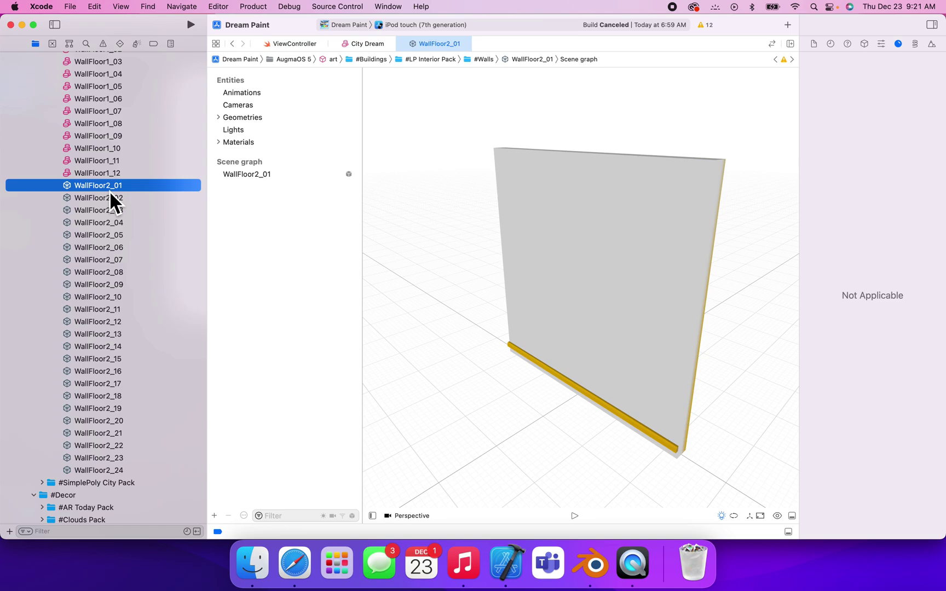
click(128, 190)
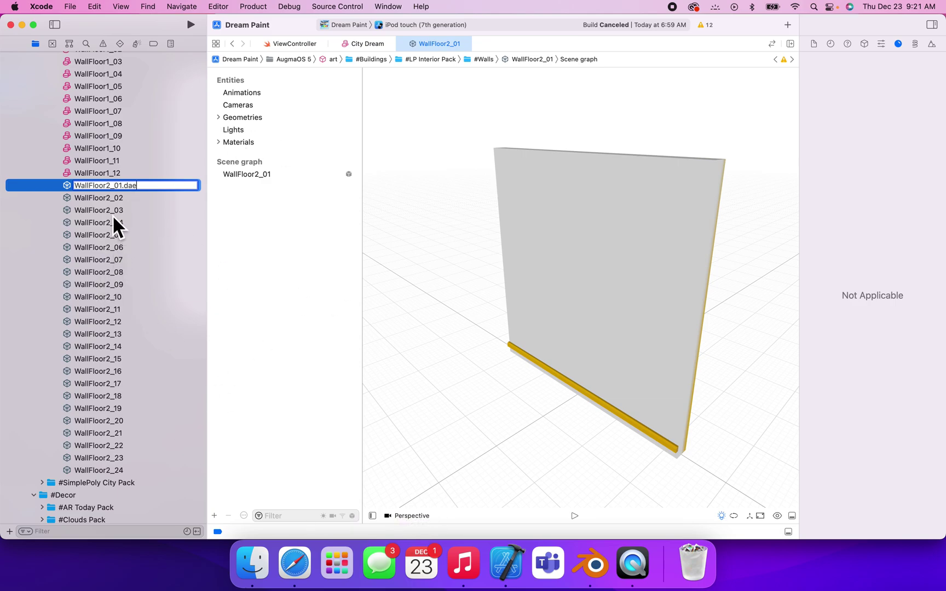
click(104, 202)
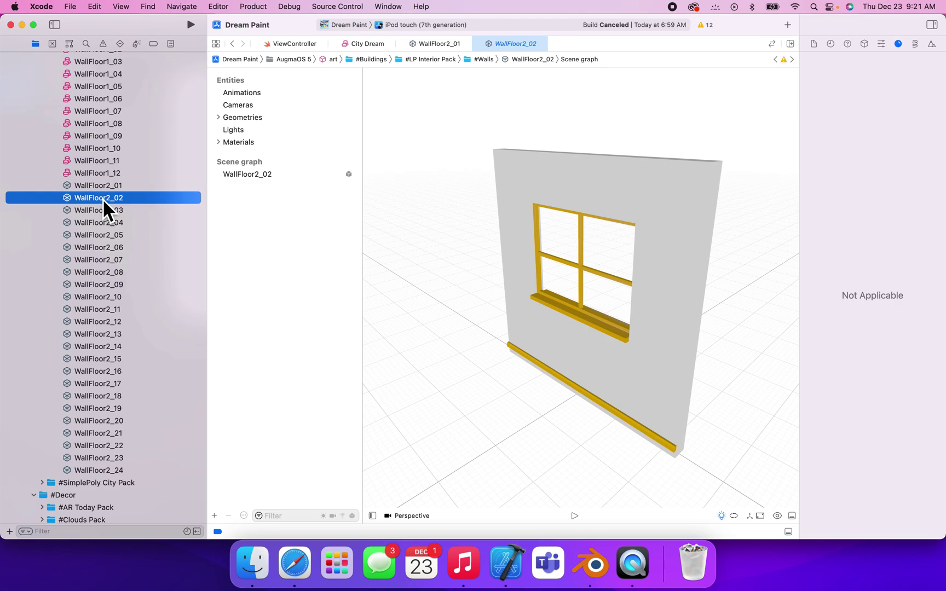
Expand the #Floor folder and look through the project's floor, wall, bathroom, curtain and kitchen models
scroll(102, 200, up, 10)
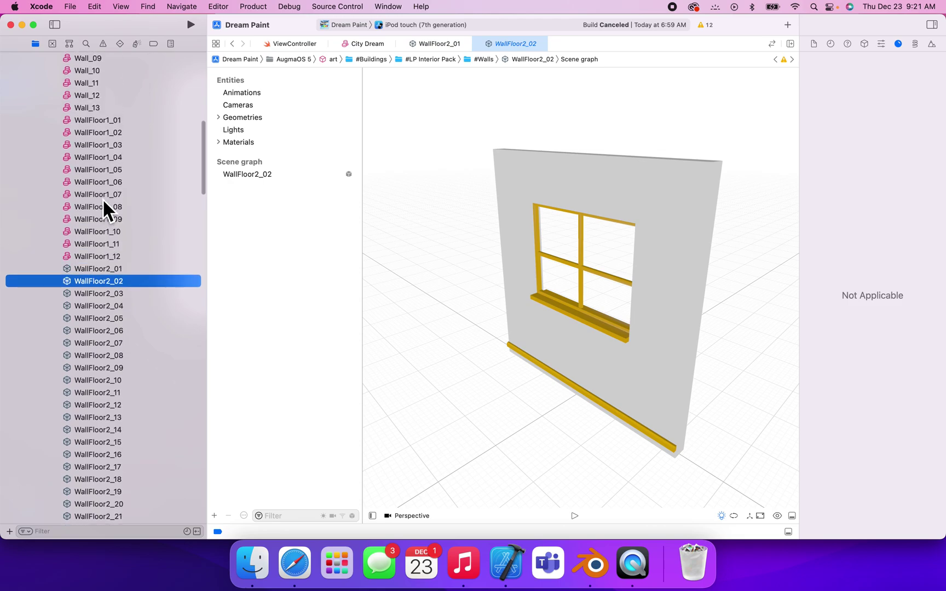
scroll(103, 200, up, 2)
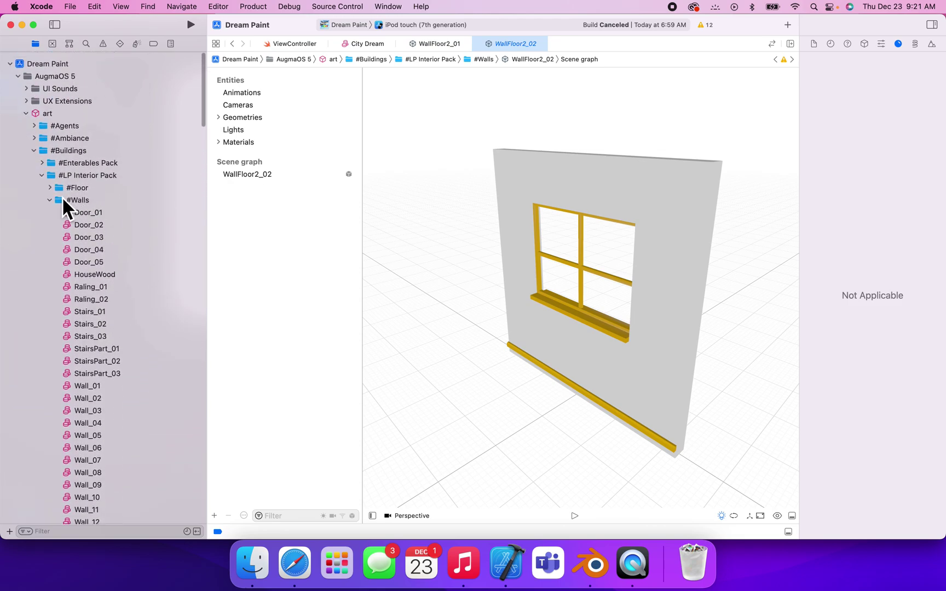
click(54, 193)
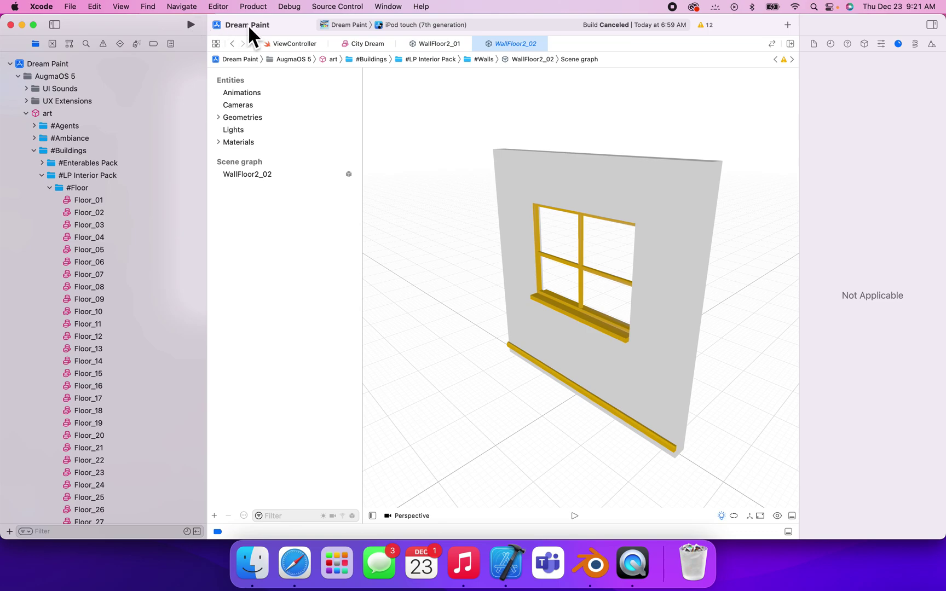
scroll(125, 228, down, 15)
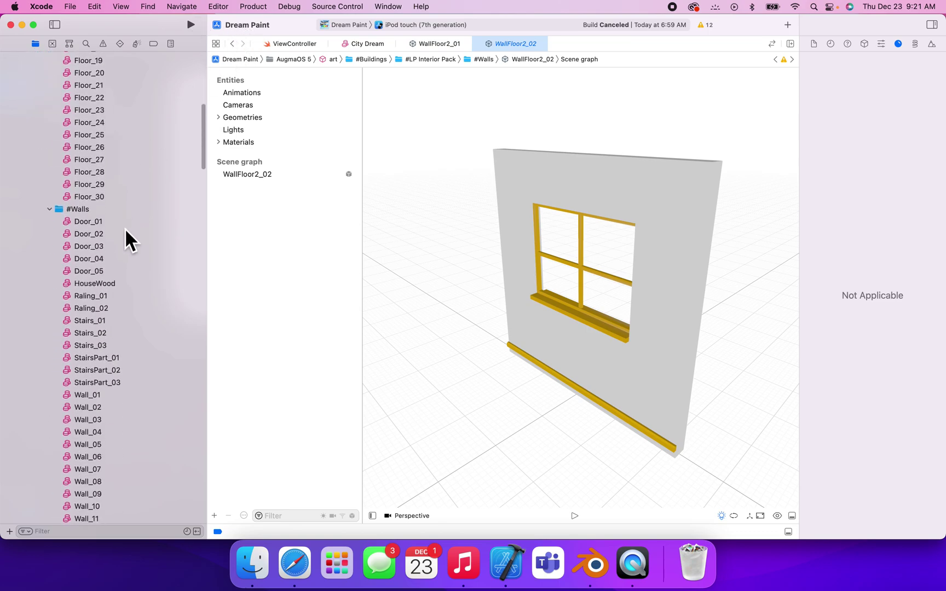
scroll(125, 228, down, 20)
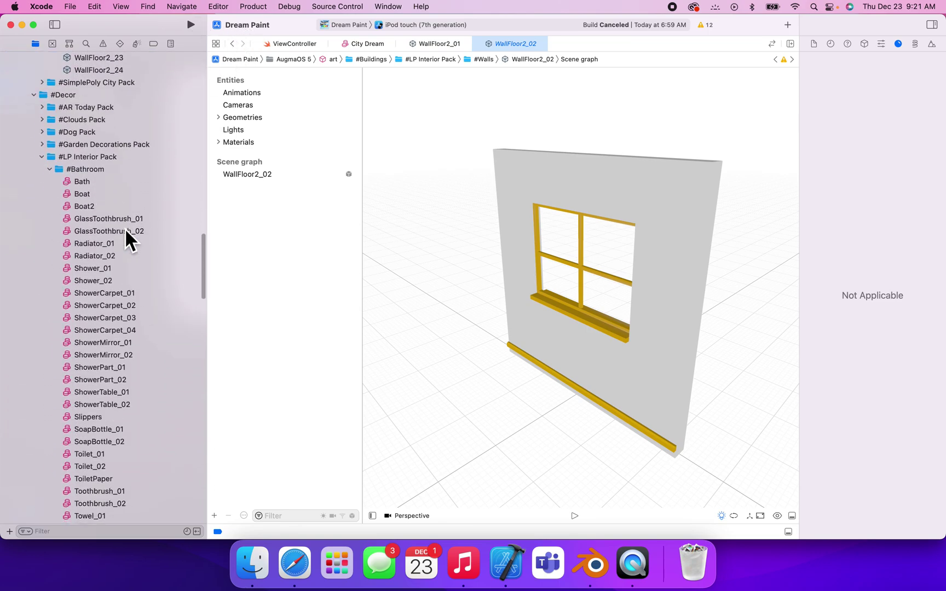
scroll(125, 228, down, 20)
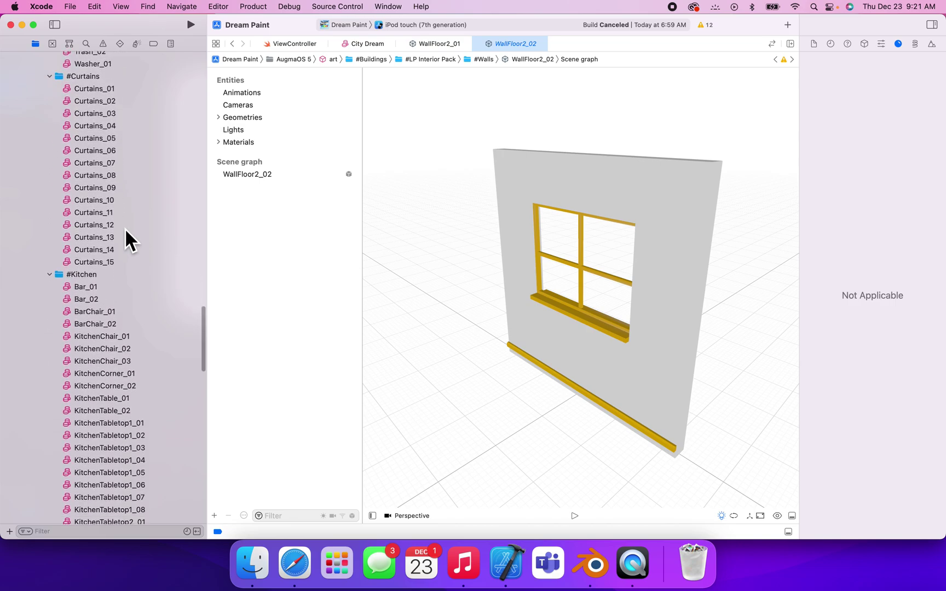
scroll(125, 229, up, 20)
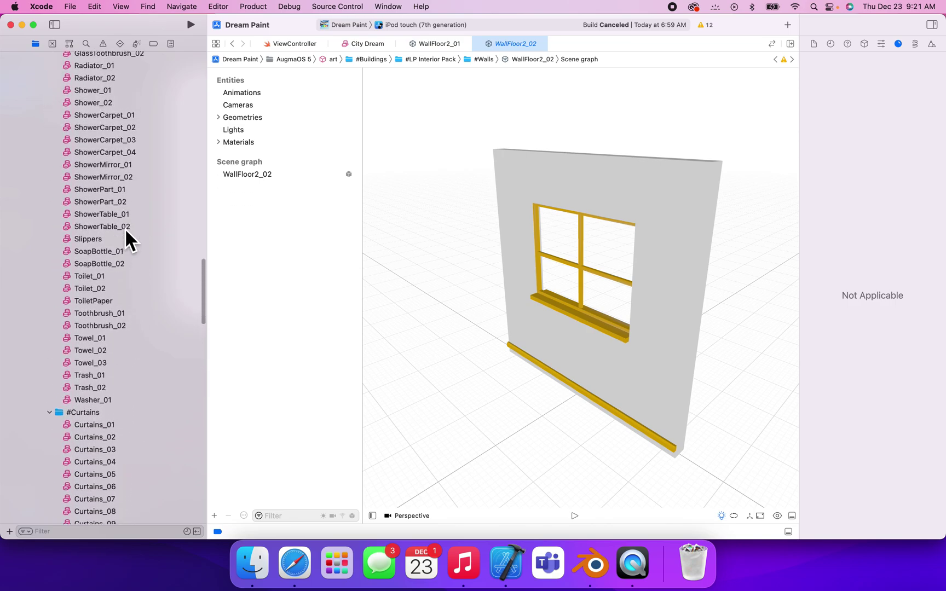
scroll(124, 229, up, 12)
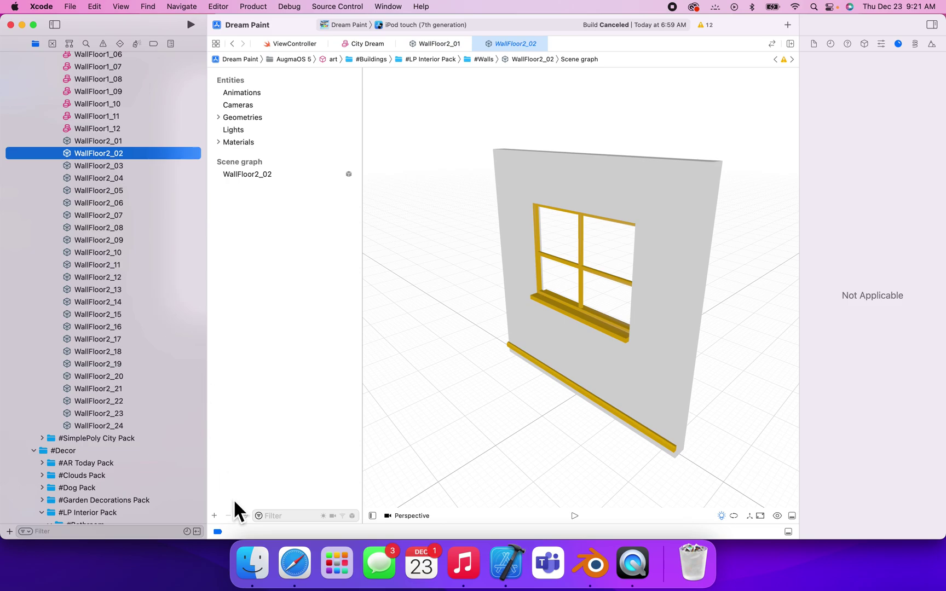
Switch to Finder, go up to the uploads-files-2385938-All_Models folder and open its Kitchen folder
click(255, 575)
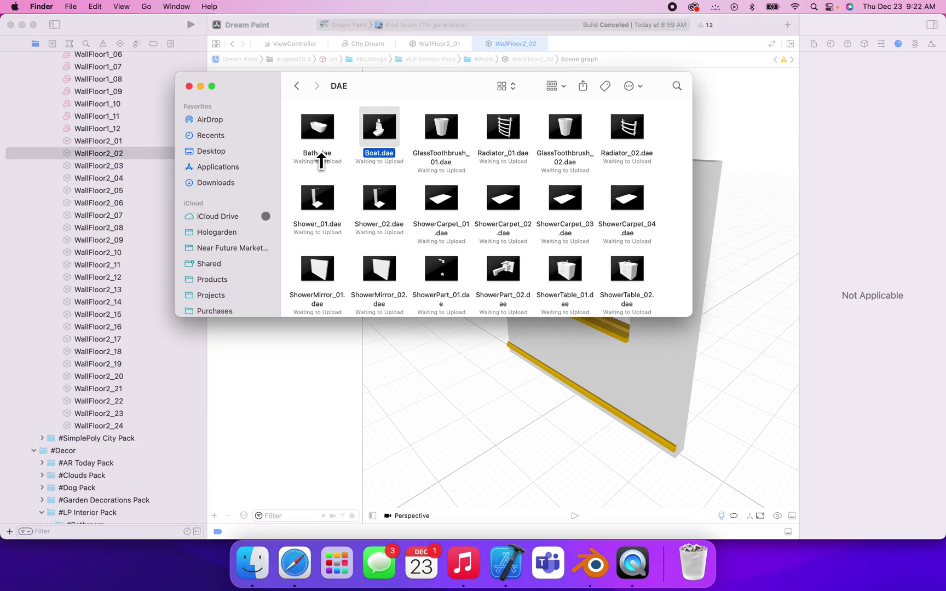
key(super+Up)
key(super+Up)
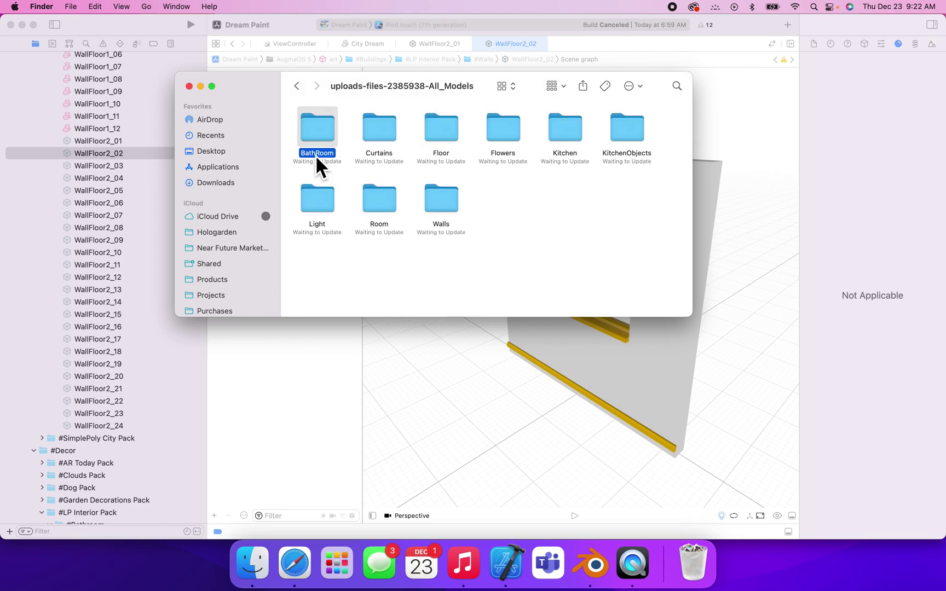
click(551, 233)
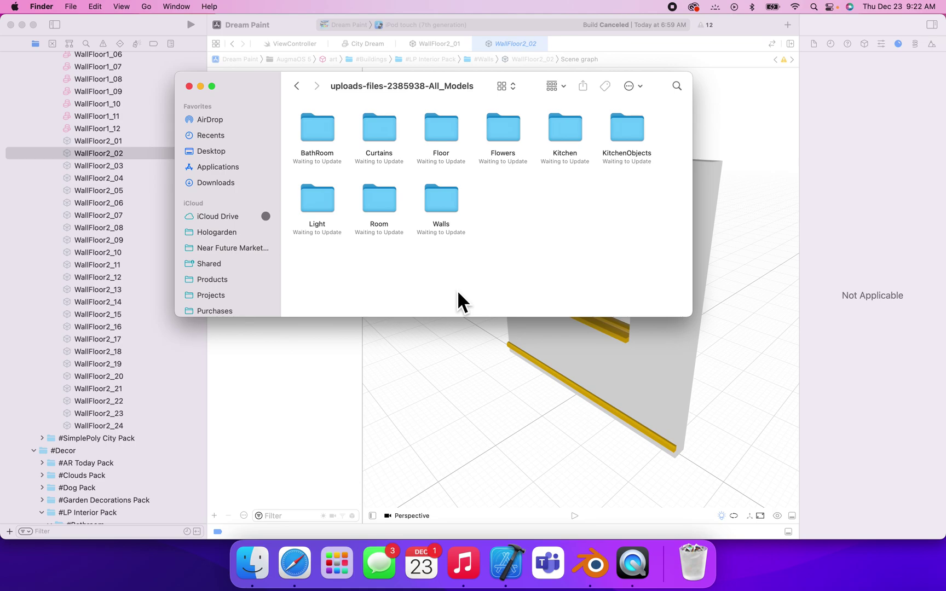
click(566, 128)
double_click(565, 128)
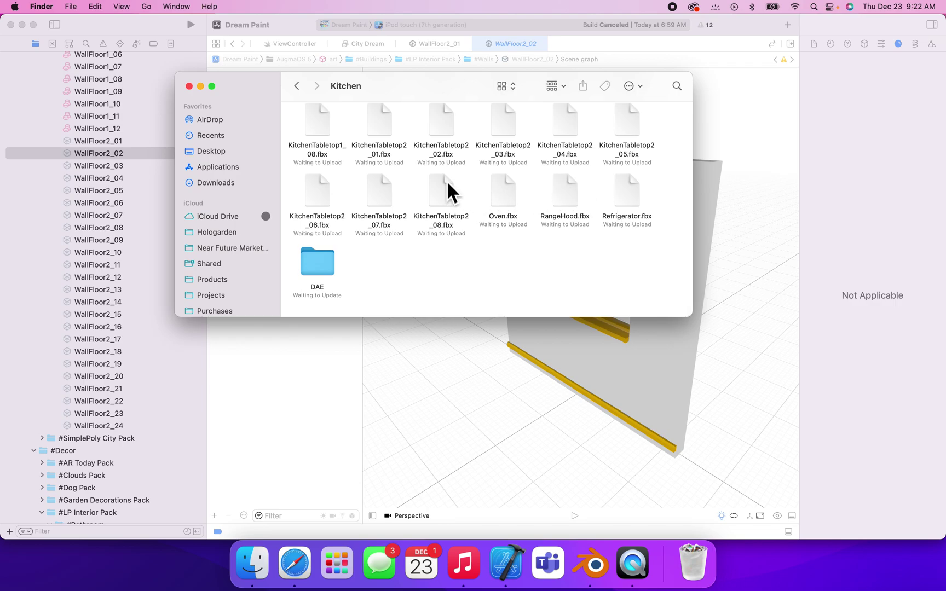
Add Bar_01.fbx from the Kitchen folder to the Xcode project's #Walls folder and open it in the editor
scroll(446, 181, up, 3)
scroll(446, 180, up, 5)
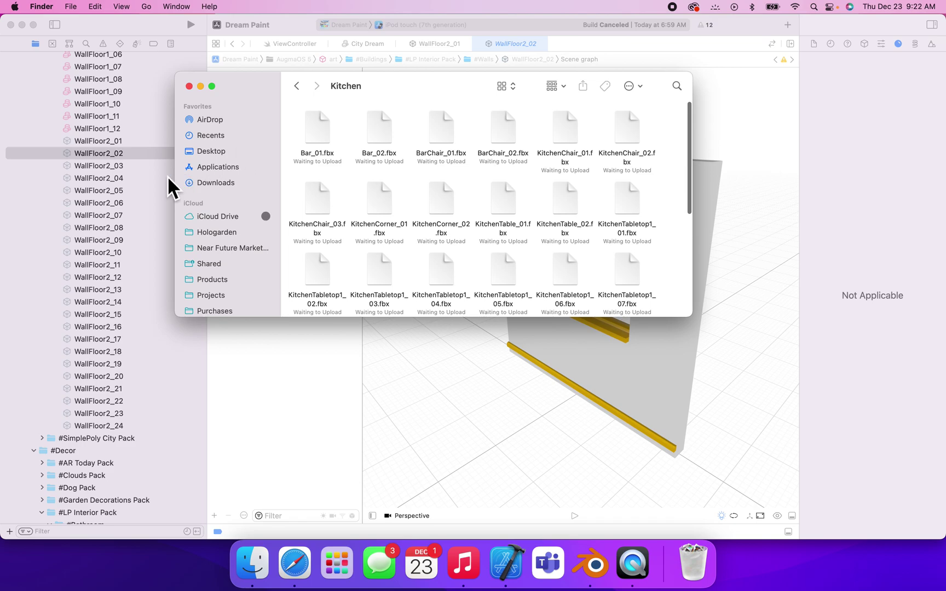
scroll(167, 175, up, 10)
scroll(167, 175, up, 10)
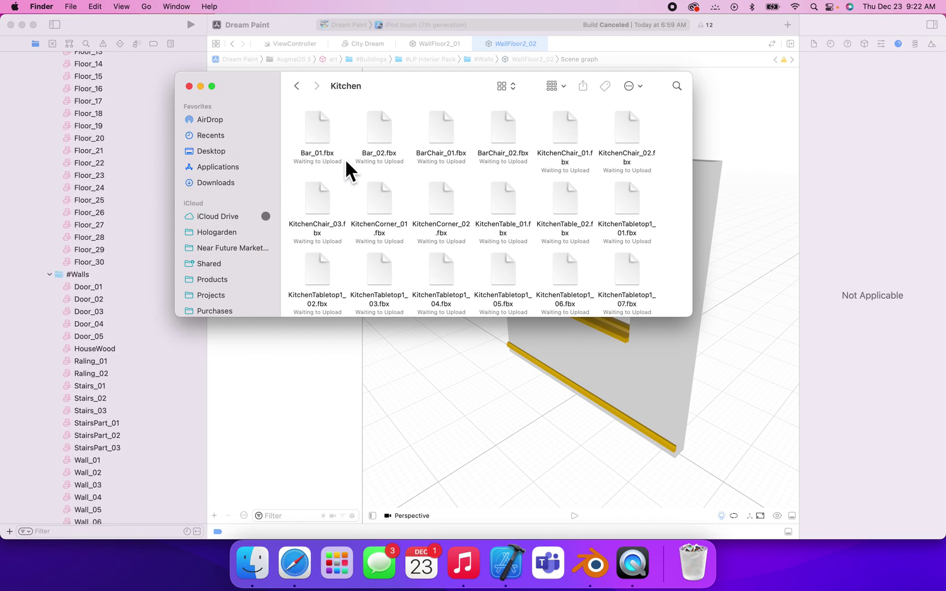
drag(327, 121, 109, 277)
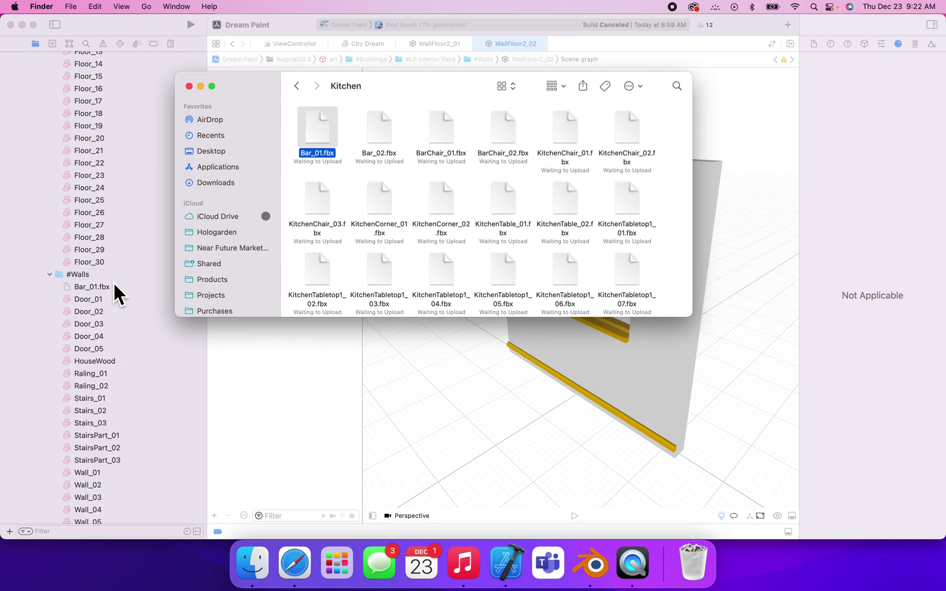
click(115, 288)
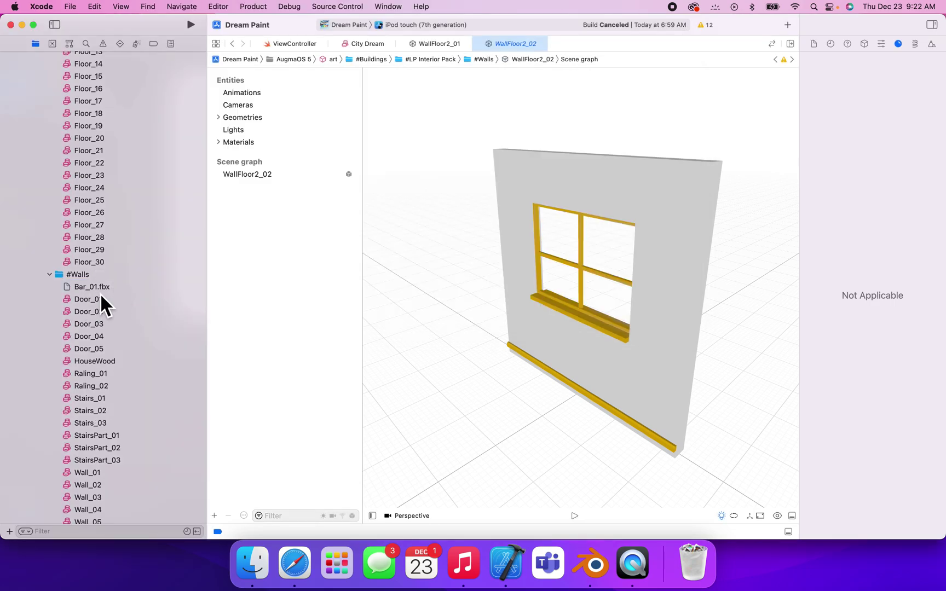
click(99, 289)
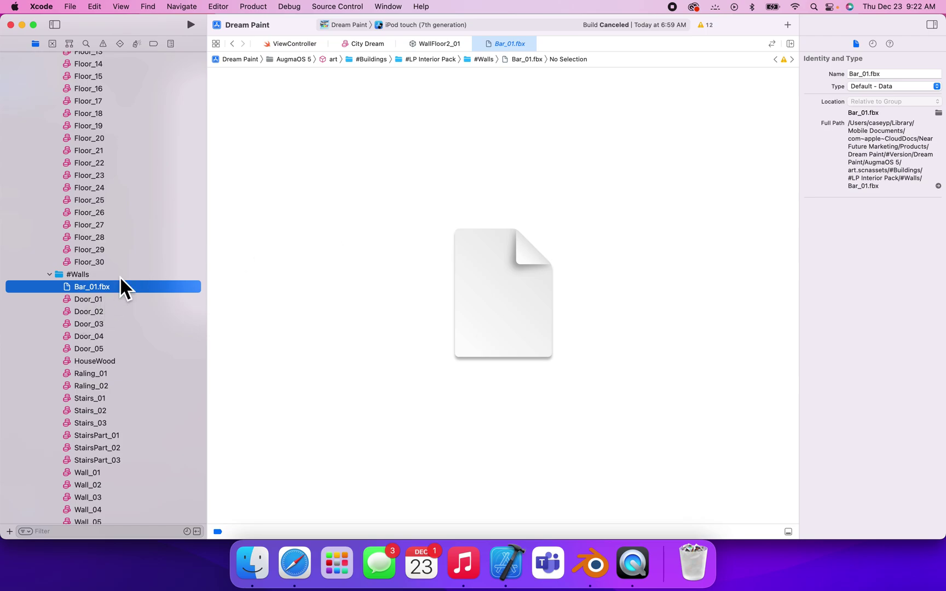
Reopen the WallFloor2_01 DAE model to compare its preview with the FBX file
scroll(119, 276, up, 5)
scroll(119, 275, down, 8)
scroll(119, 276, down, 10)
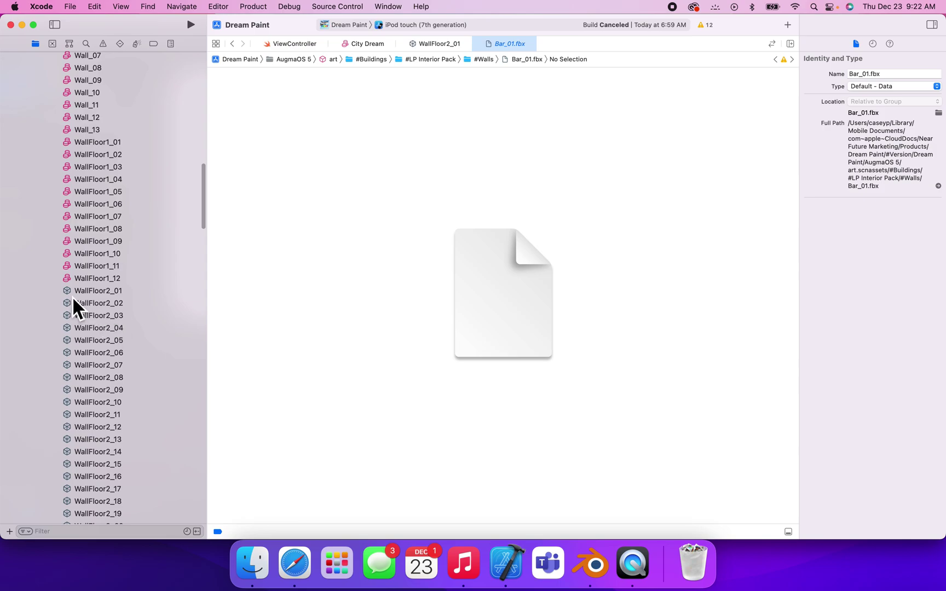
click(73, 296)
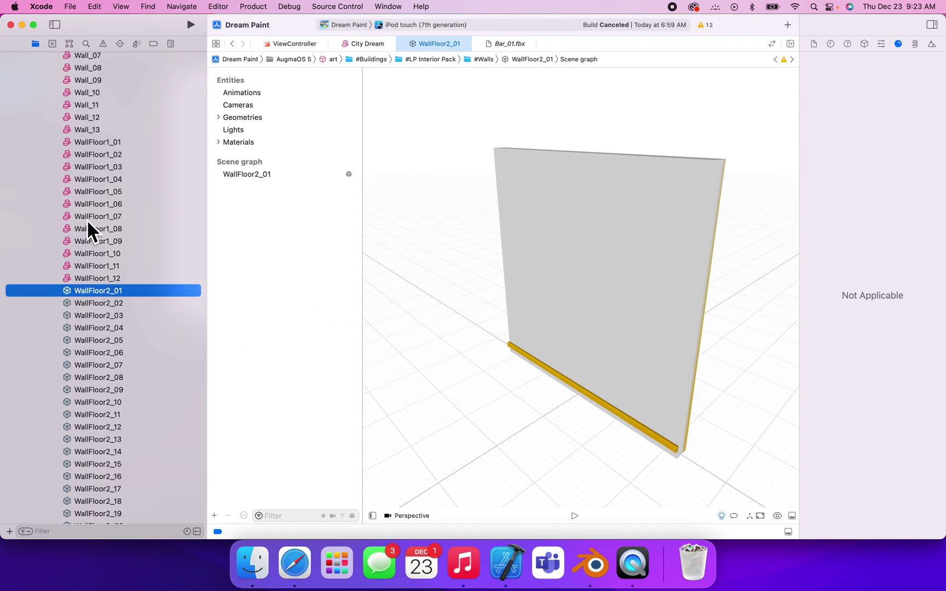
Delete Bar_01.fbx from the #Walls folder by moving it to the Trash
scroll(84, 223, up, 10)
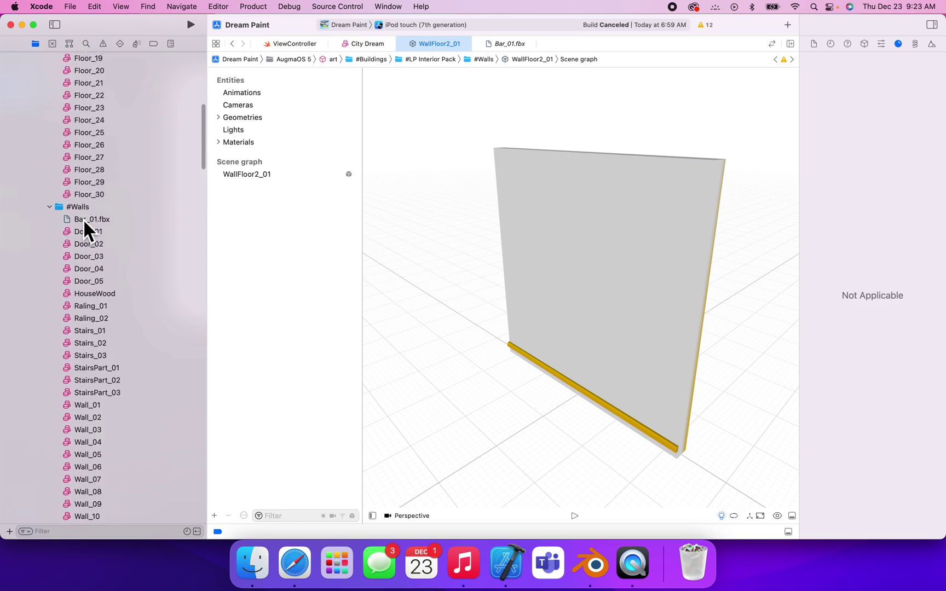
click(104, 255)
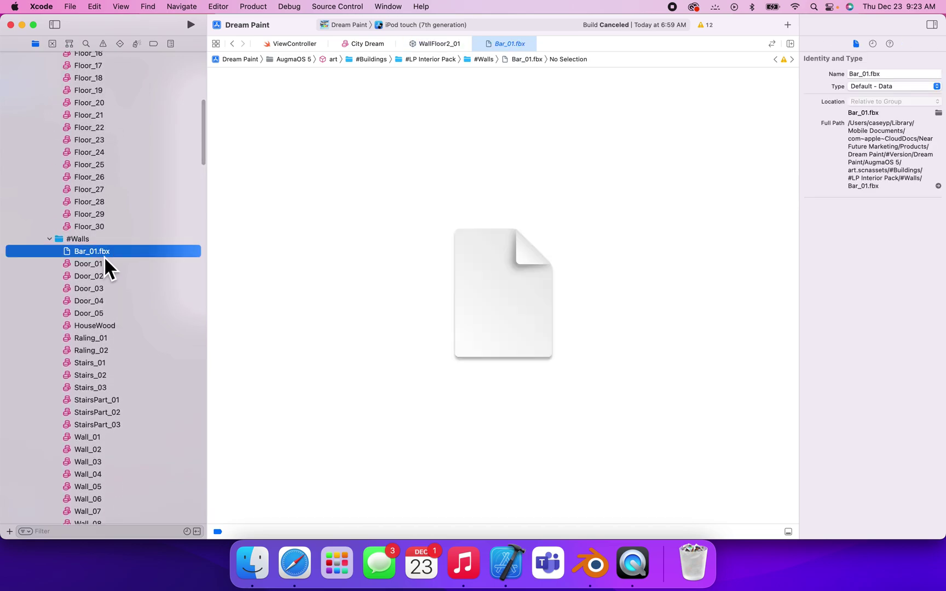
key(super+BackSpace)
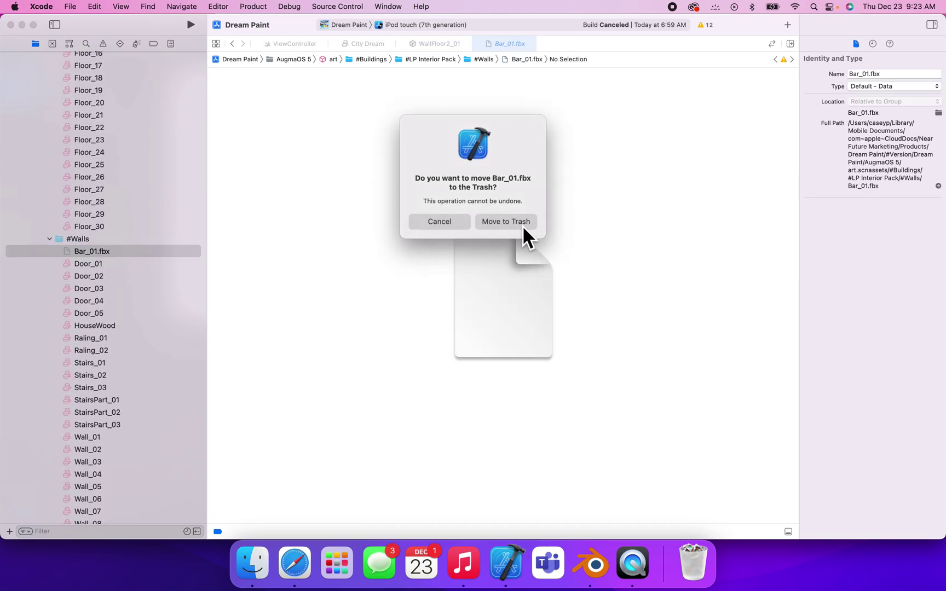
click(521, 221)
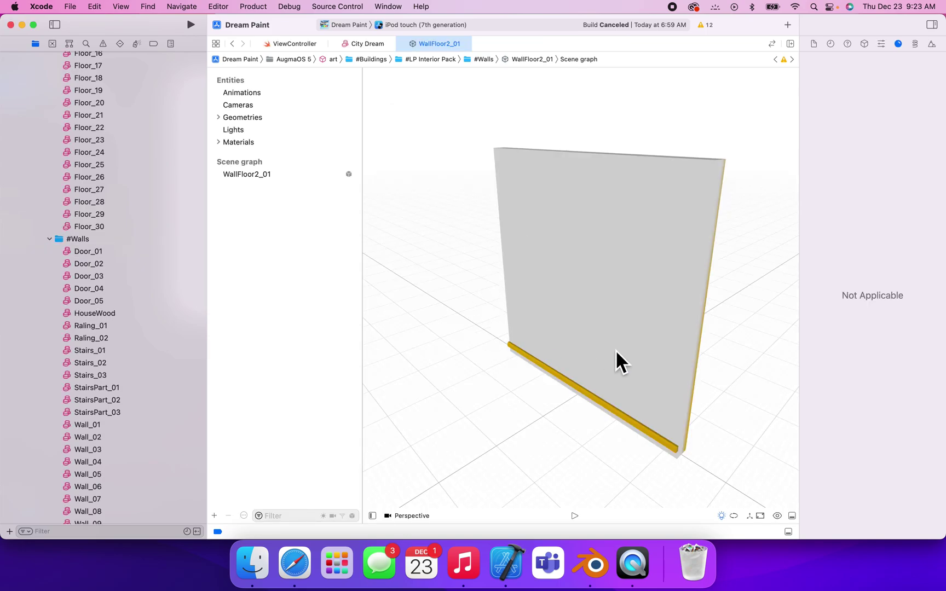
Quit the running Blender session
right_click(597, 569)
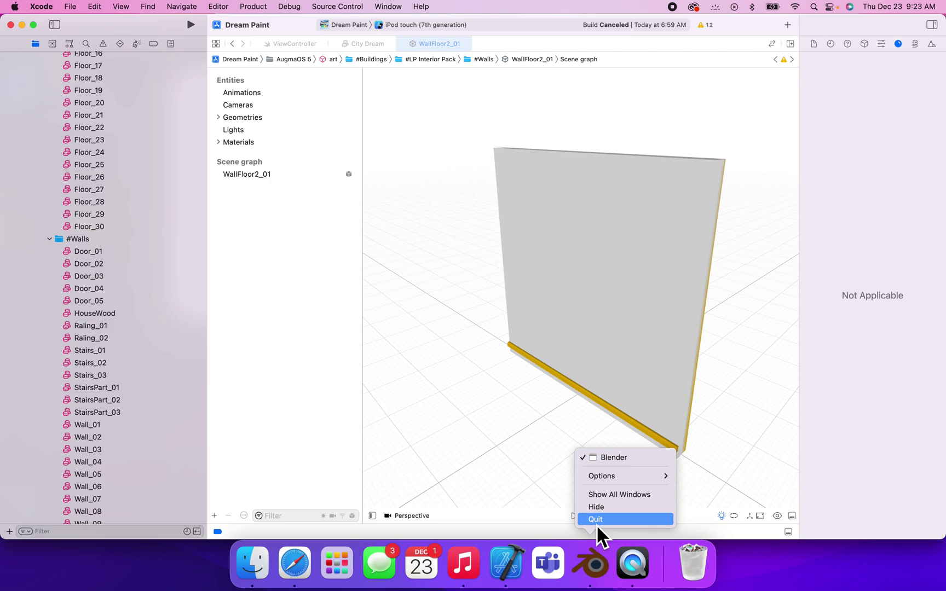
click(596, 525)
click(425, 305)
Launch Blender from the installed applications and dismiss its splash screen to reach the default scene
click(370, 578)
scroll(625, 272, down, 2)
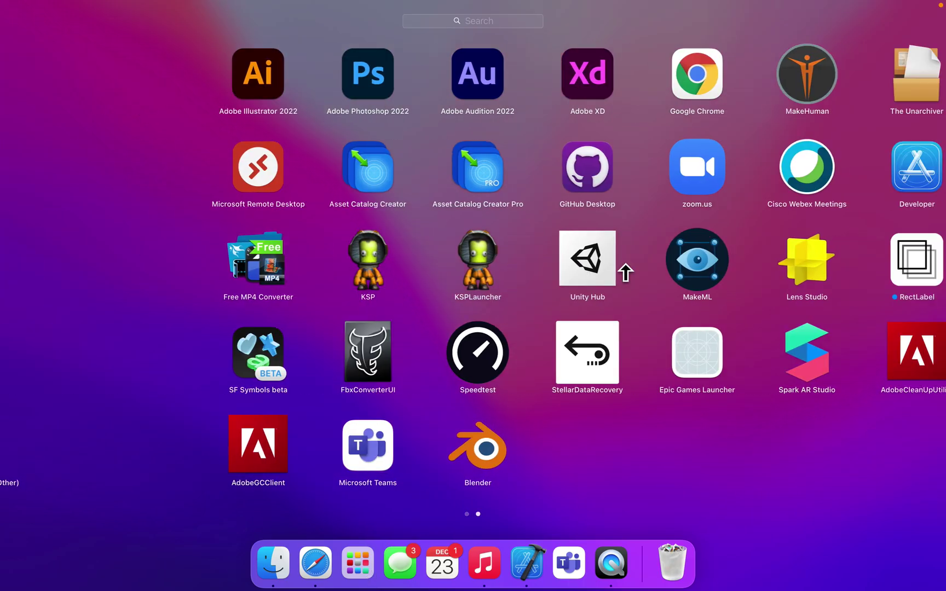
click(373, 459)
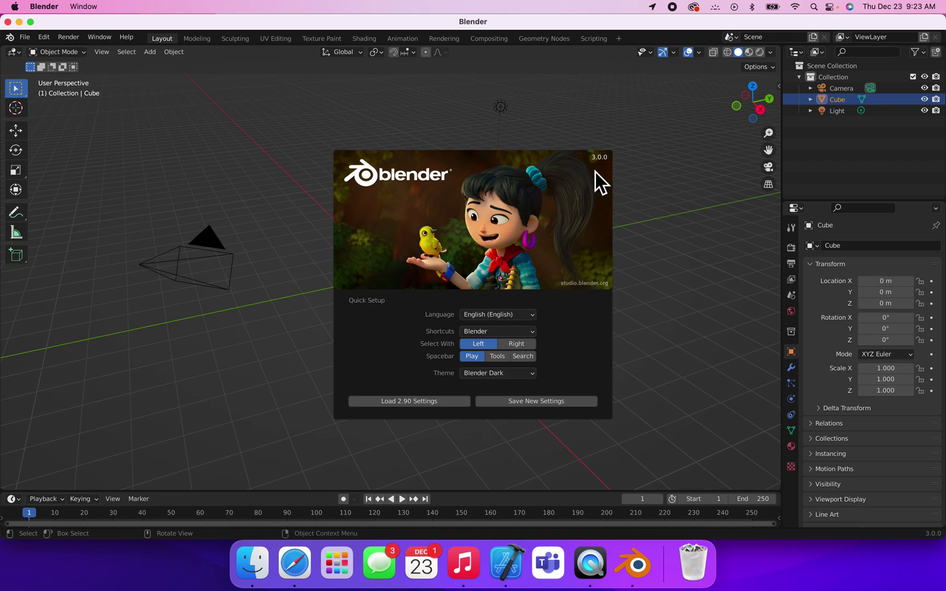
click(316, 332)
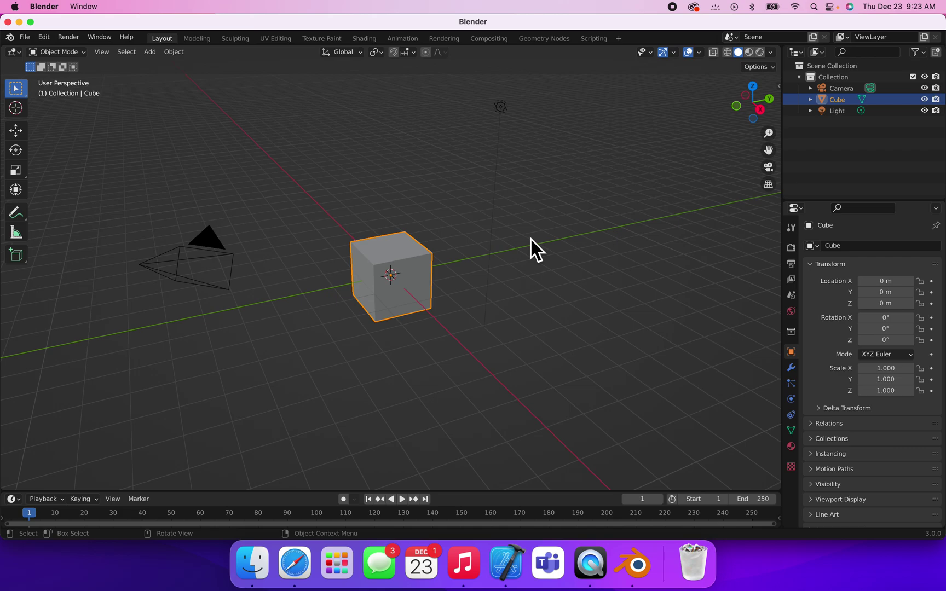
Select all the default scene objects and delete them to leave the scene empty
key(a)
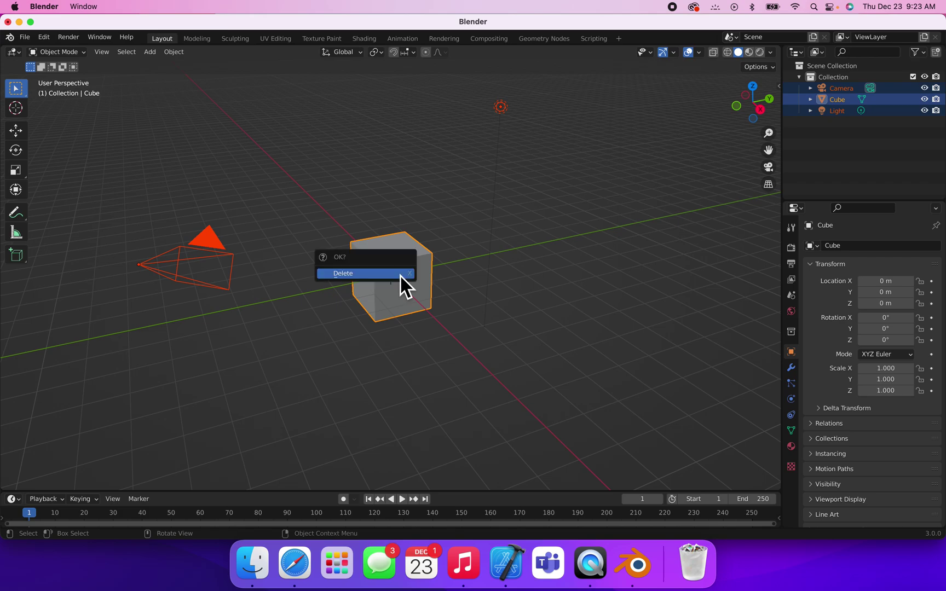
click(359, 279)
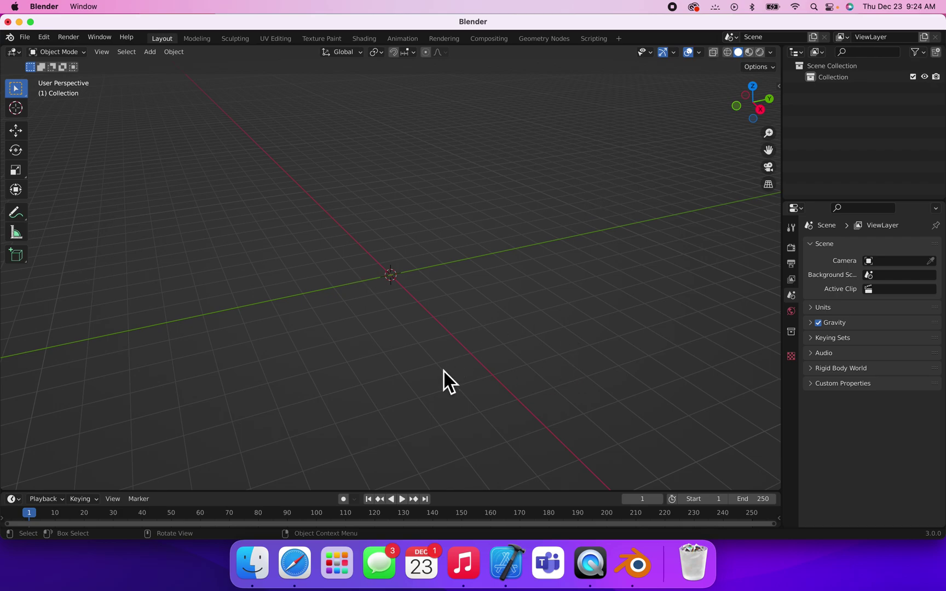
Start an FBX import and browse to the Flowers folder inside uploads-files-2385938-All_Models on the Desktop
click(25, 37)
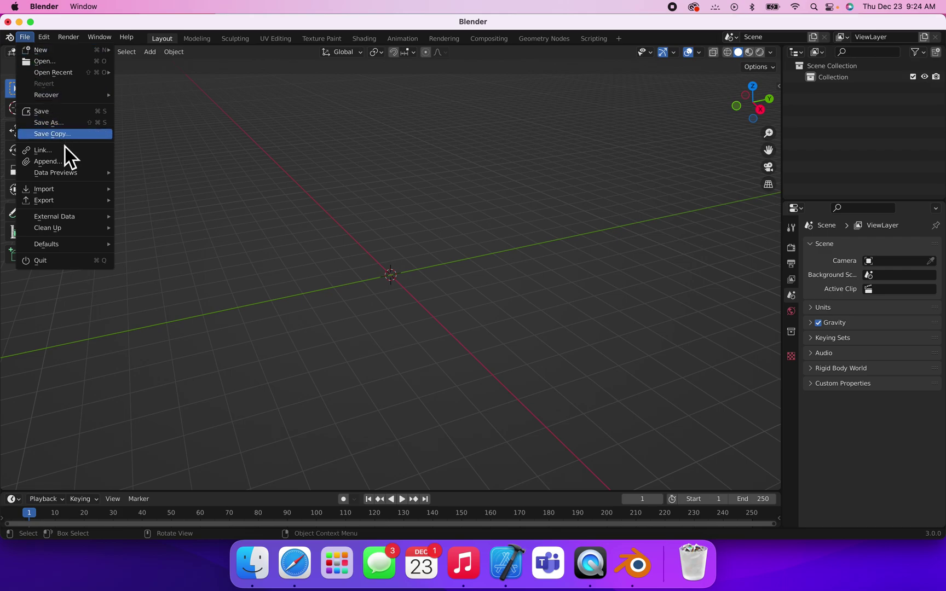
mouse_move(73, 188)
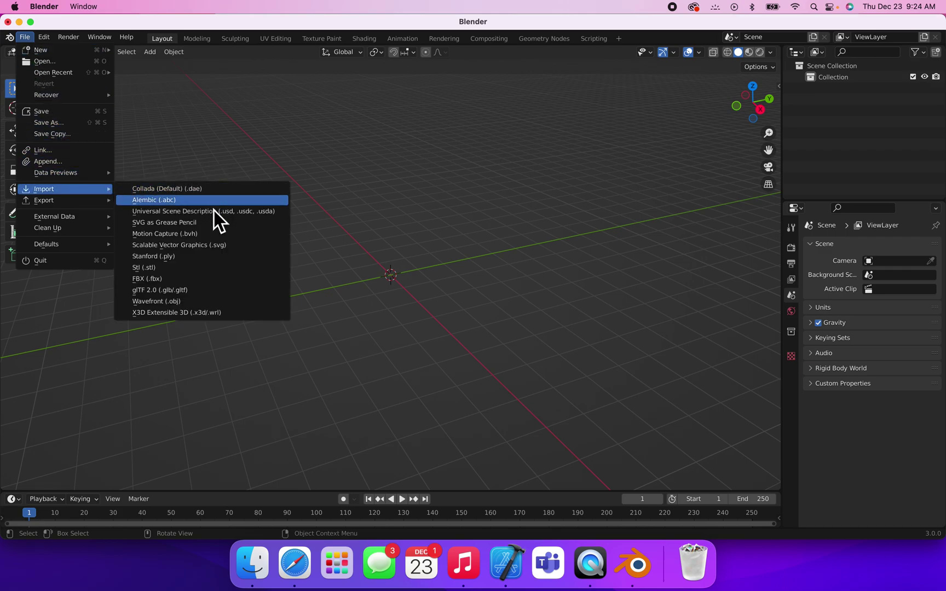
click(153, 284)
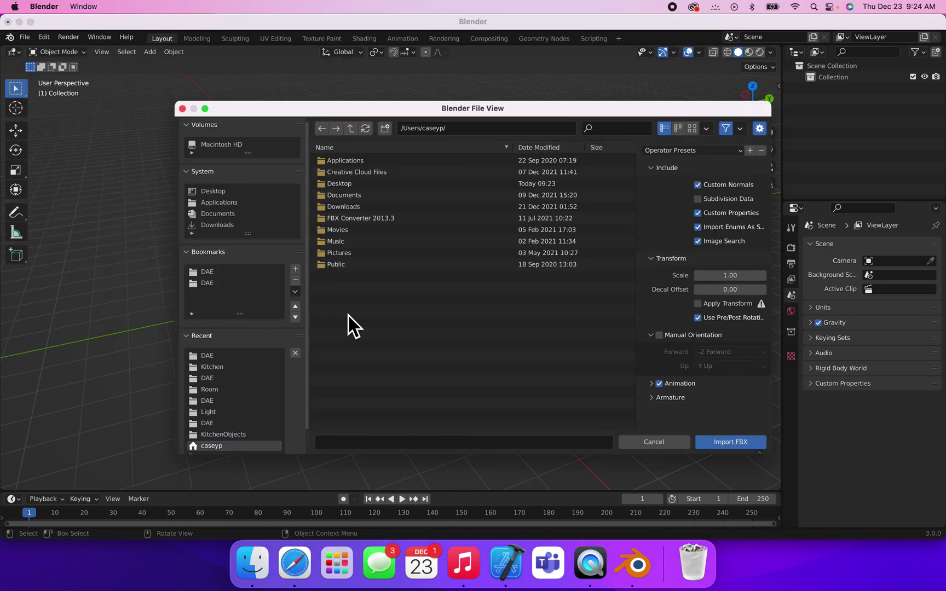
click(223, 195)
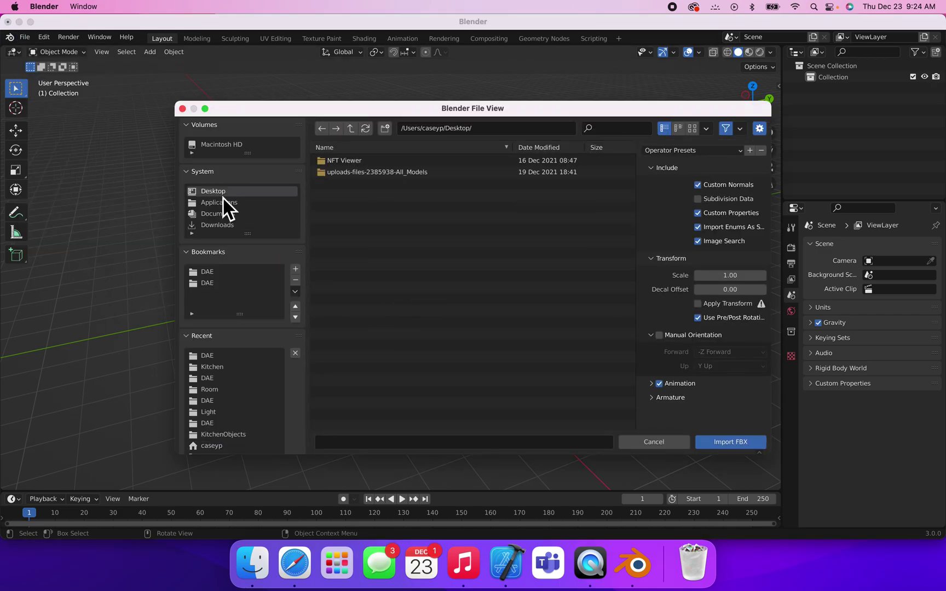
double_click(361, 174)
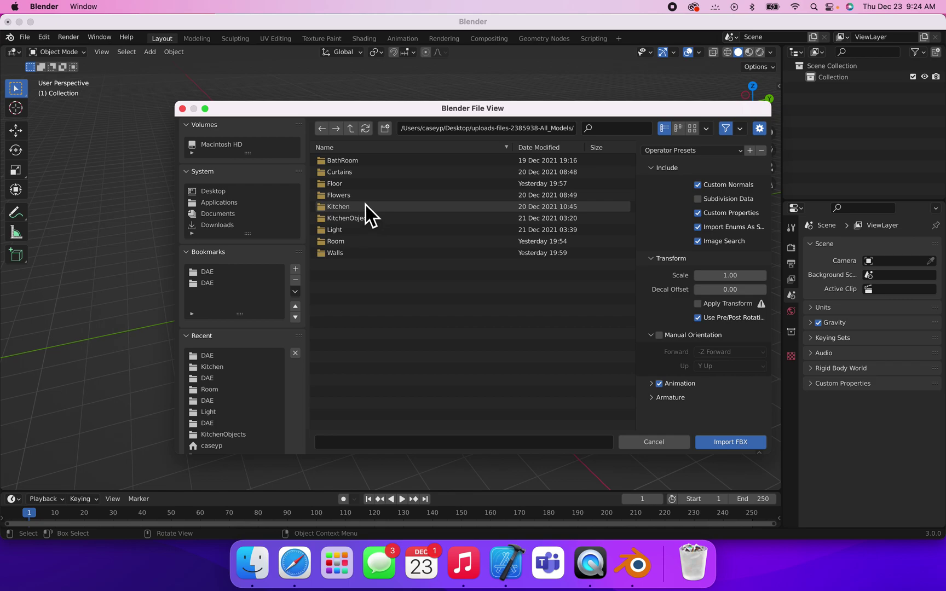
double_click(365, 197)
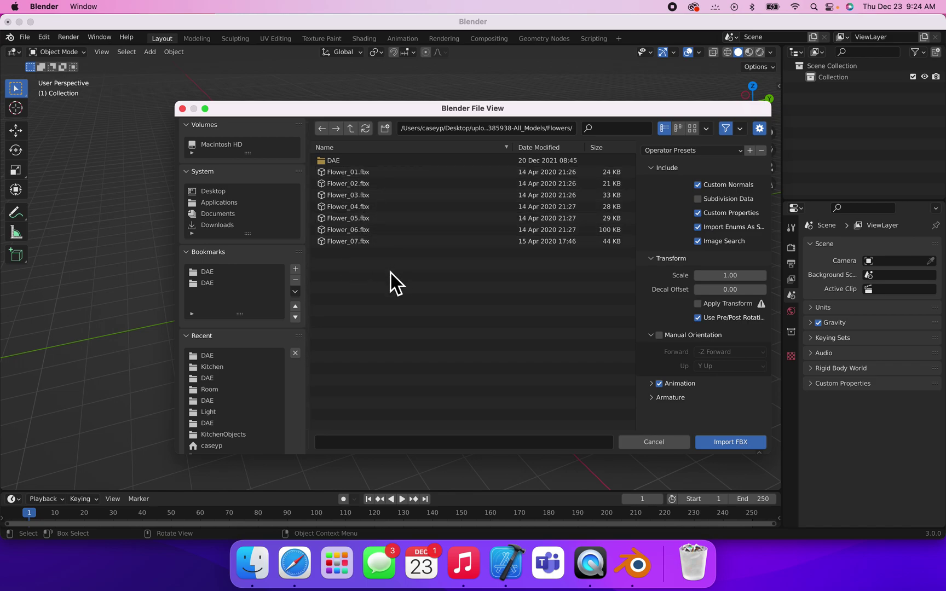
Create a folder called New Folder inside the Flowers folder, open it and add it to the bookmarks
click(387, 135)
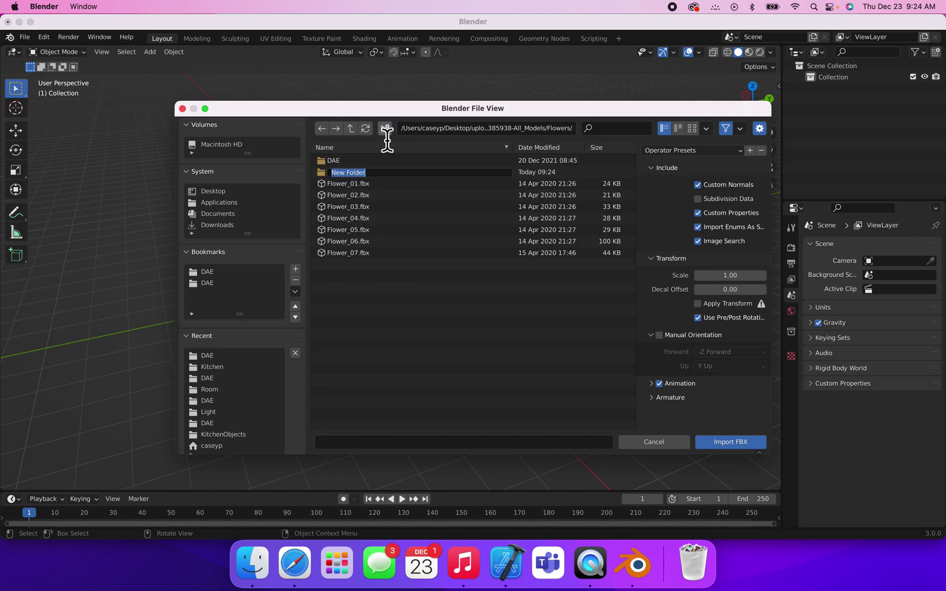
key(Return)
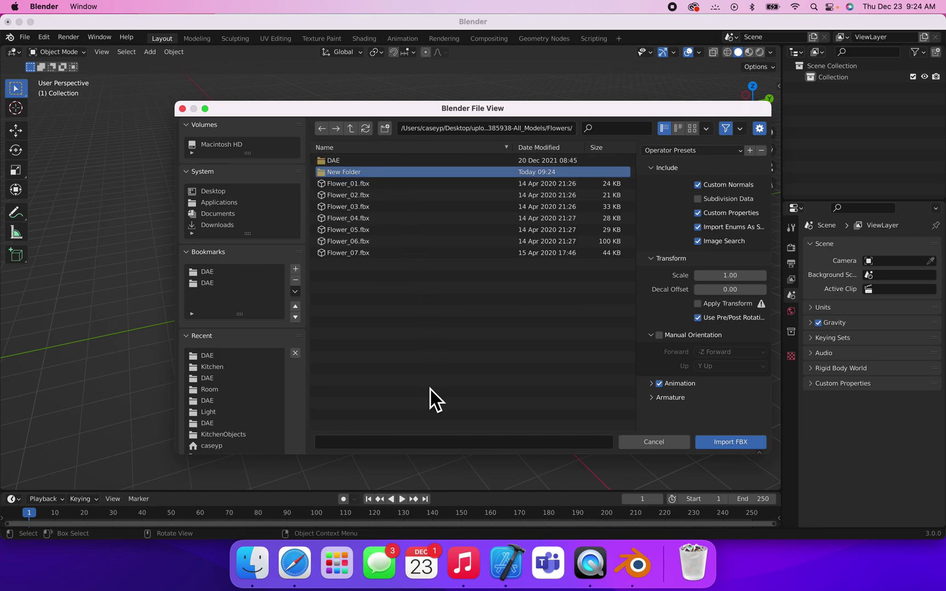
click(351, 175)
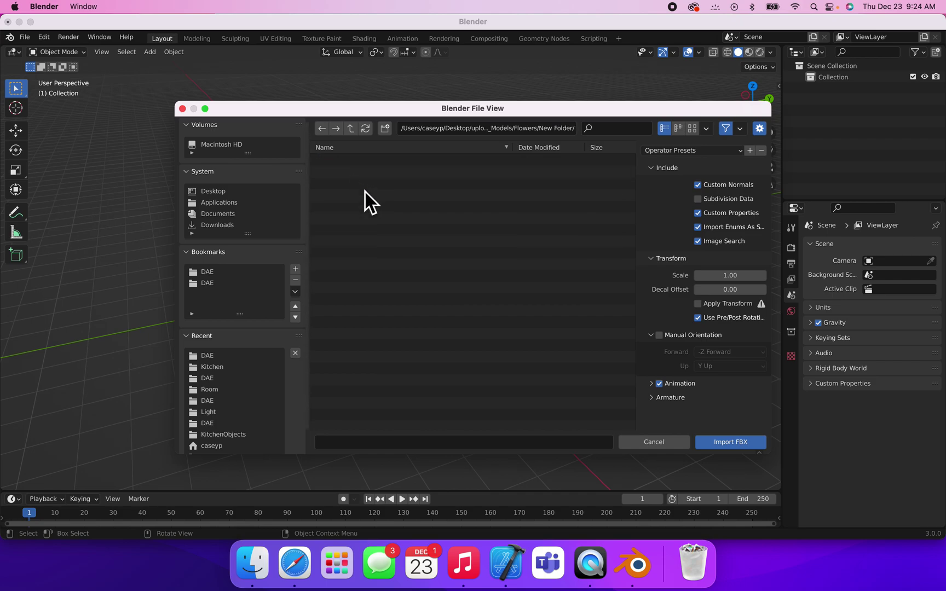
click(300, 270)
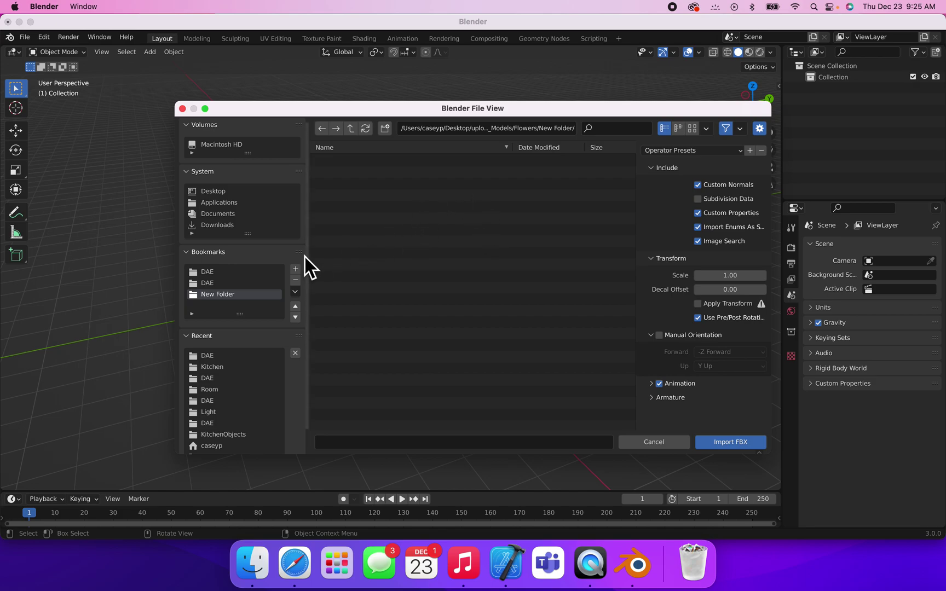
Return to the parent Flowers folder and import Flower_01.fbx into the scene
click(355, 136)
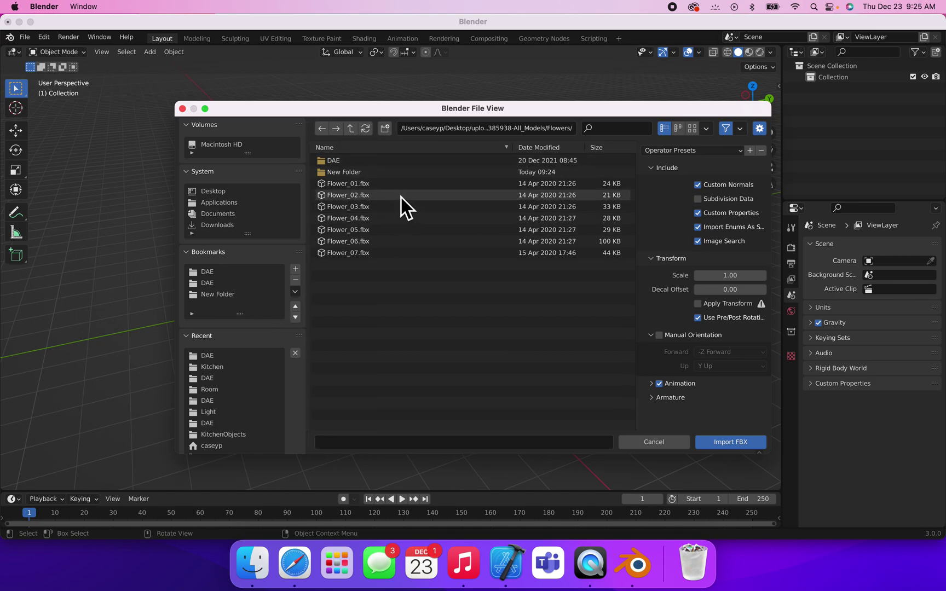
click(381, 187)
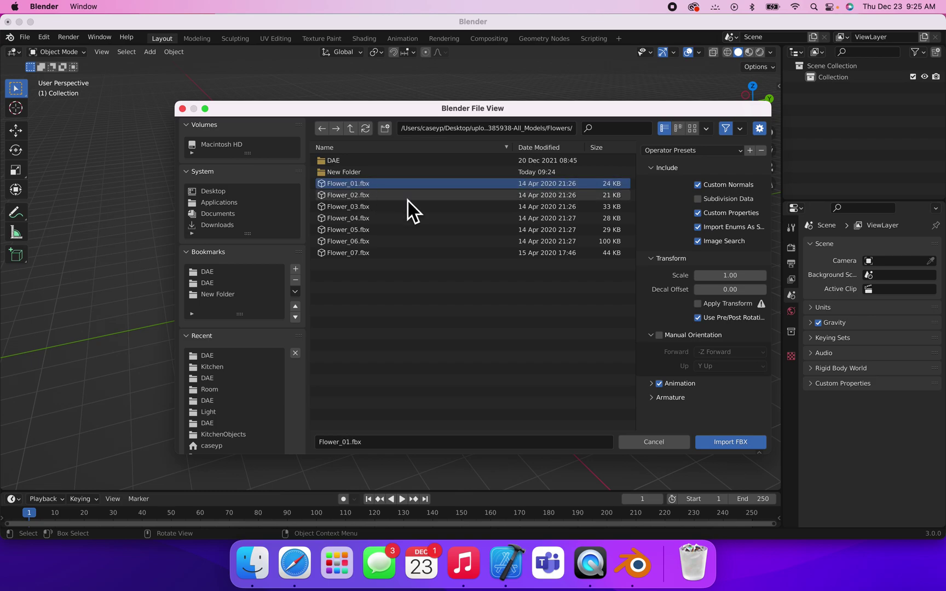
click(750, 445)
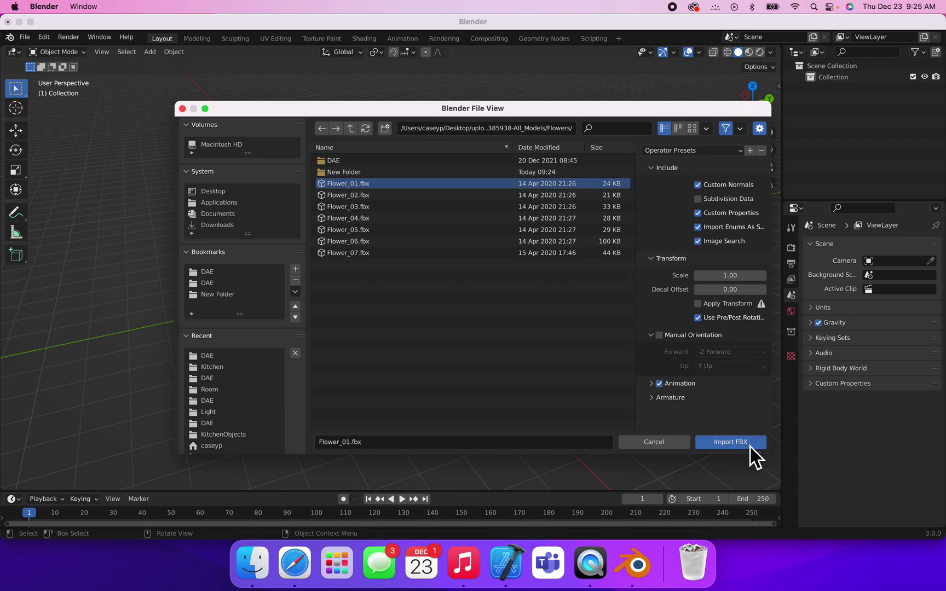
Examine the imported potted plant up close from several sides, including from below and above
scroll(373, 269, up, 8)
scroll(373, 269, up, 5)
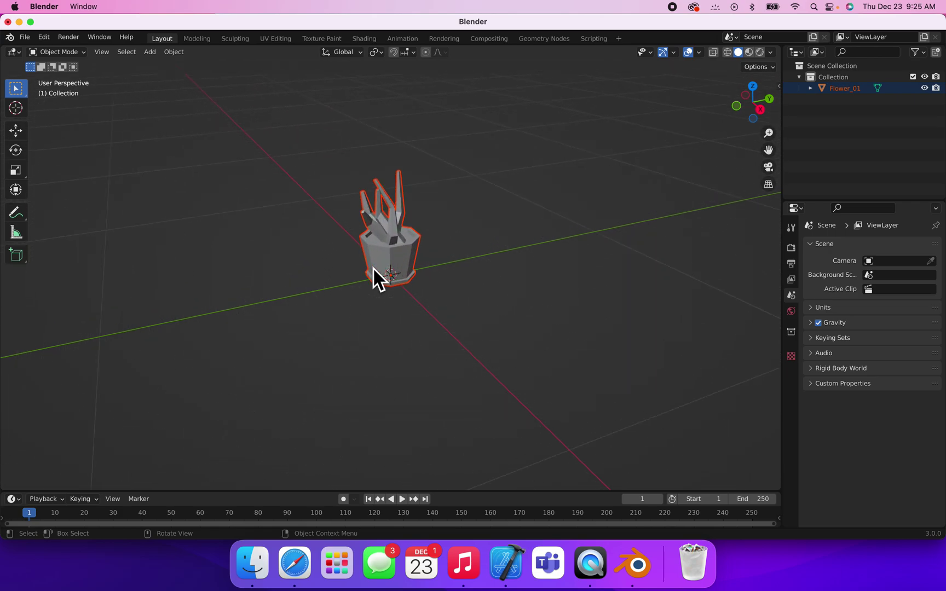
scroll(373, 268, up, 4)
key(b)
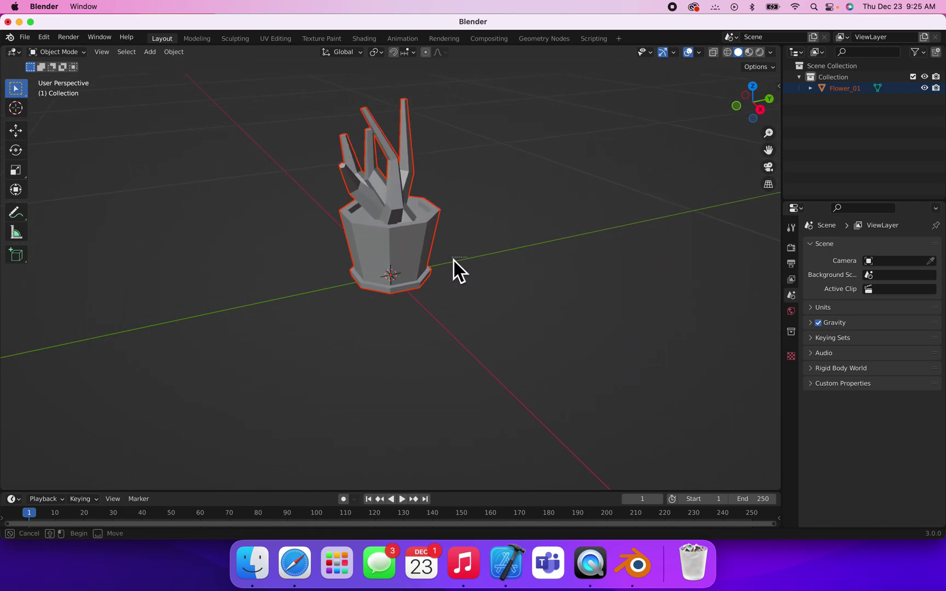
key(Escape)
scroll(416, 262, right, 10)
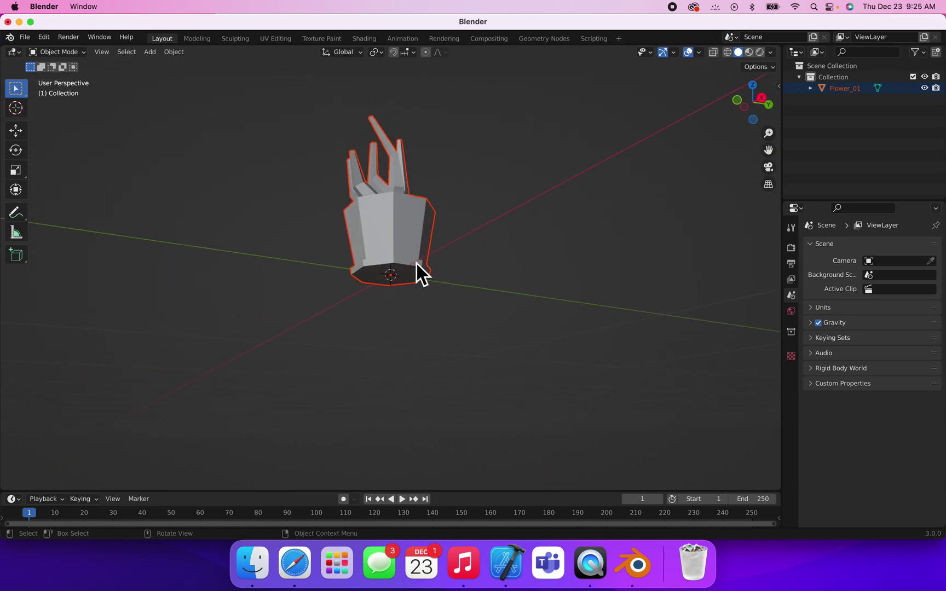
scroll(417, 263, down, 6)
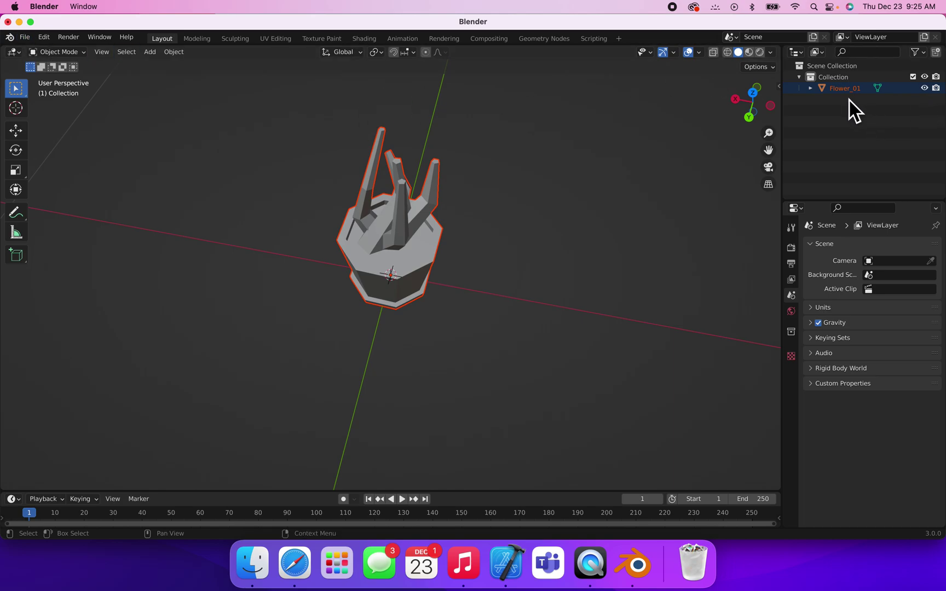
Select the imported flower object and open its object name for editing
click(831, 94)
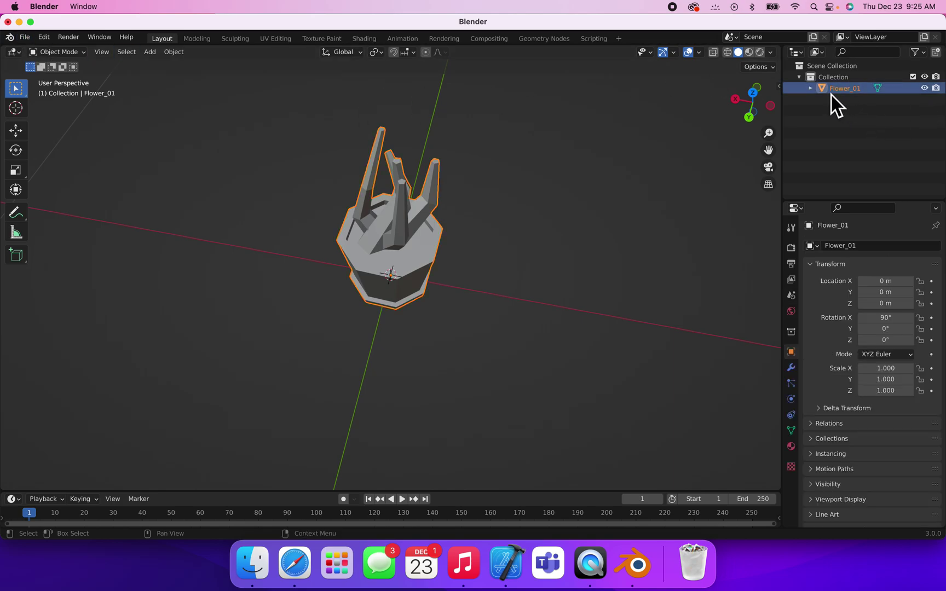
click(872, 246)
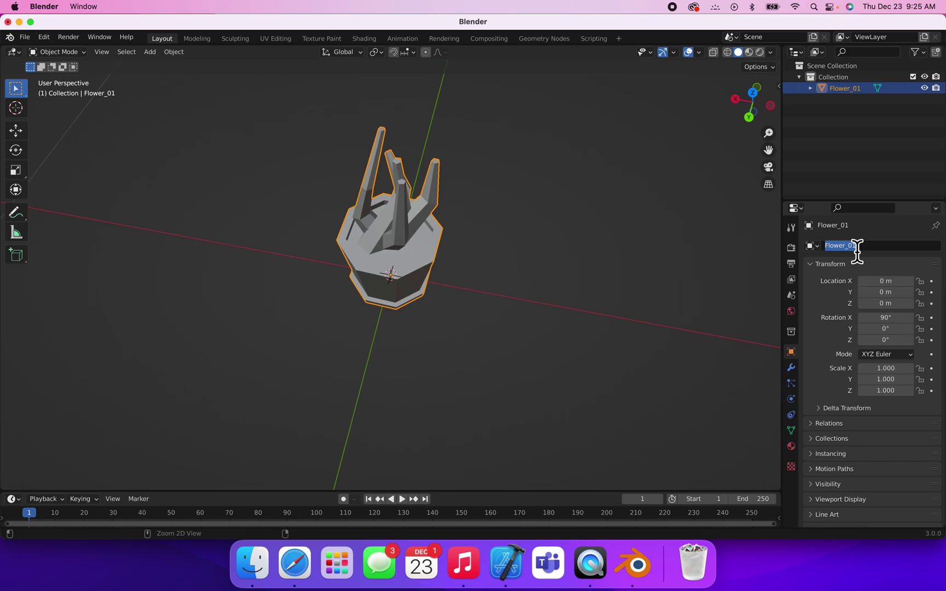
click(27, 39)
Export the flower as a Collada file named Flower_01.dae into the bookmarked New Folder
click(27, 39)
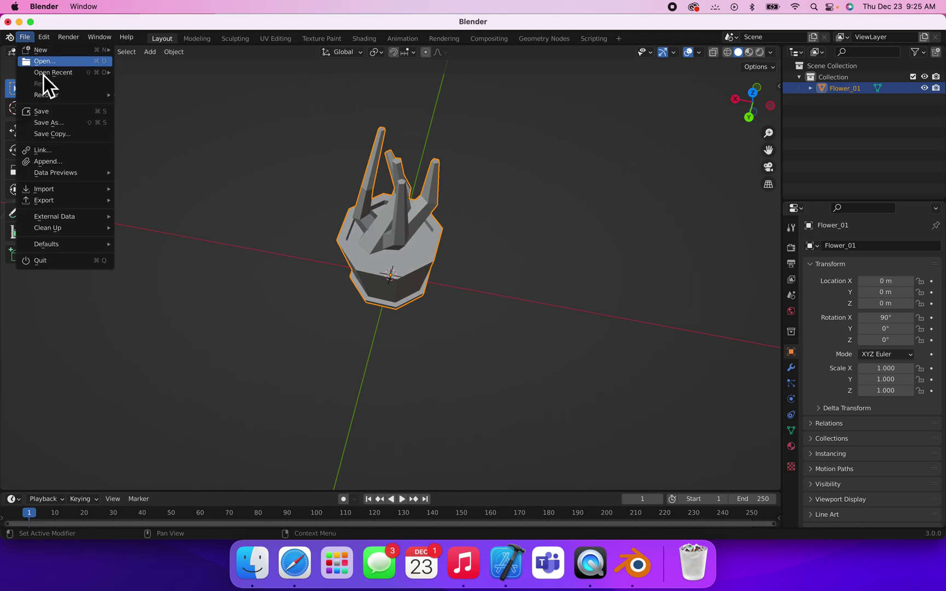
mouse_move(76, 201)
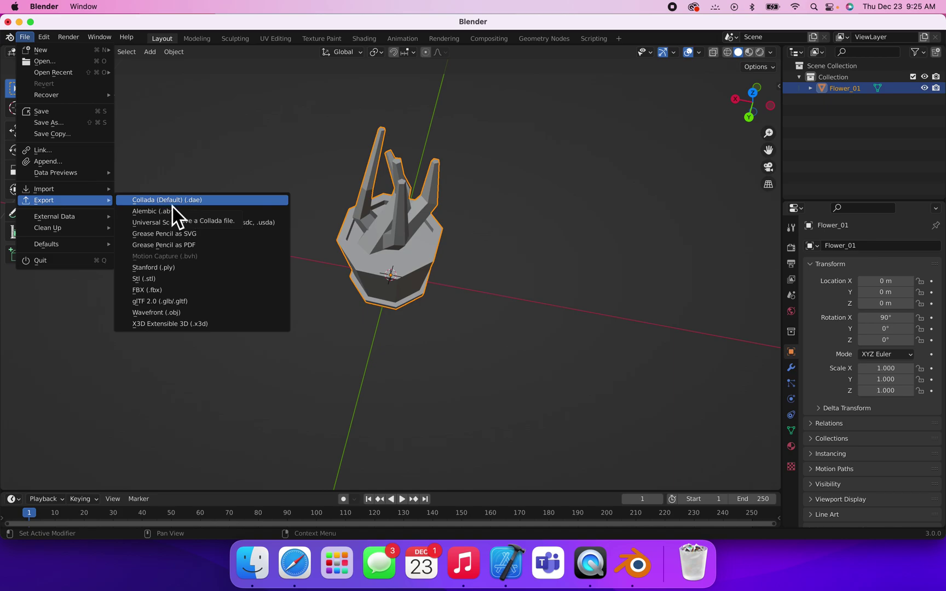
click(246, 201)
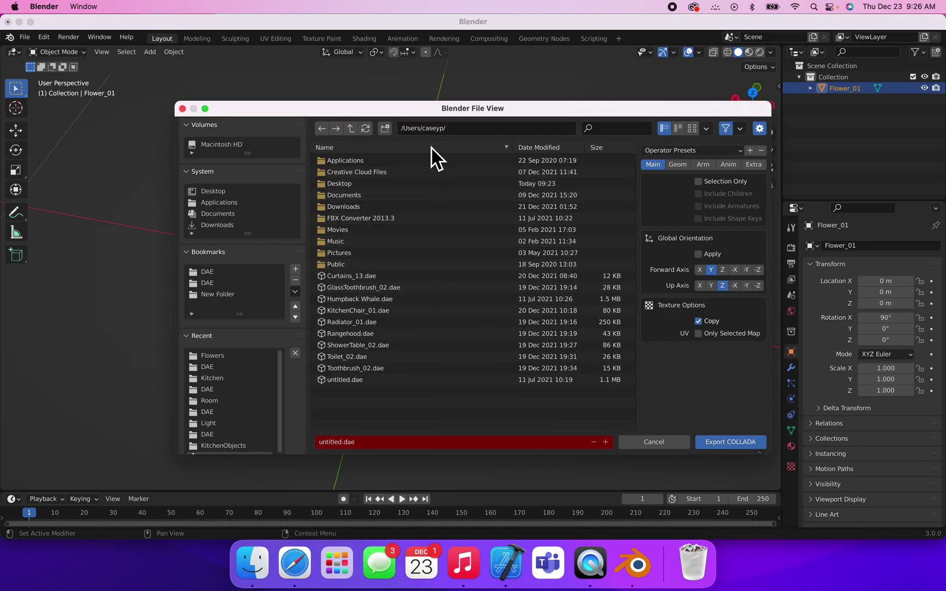
click(217, 298)
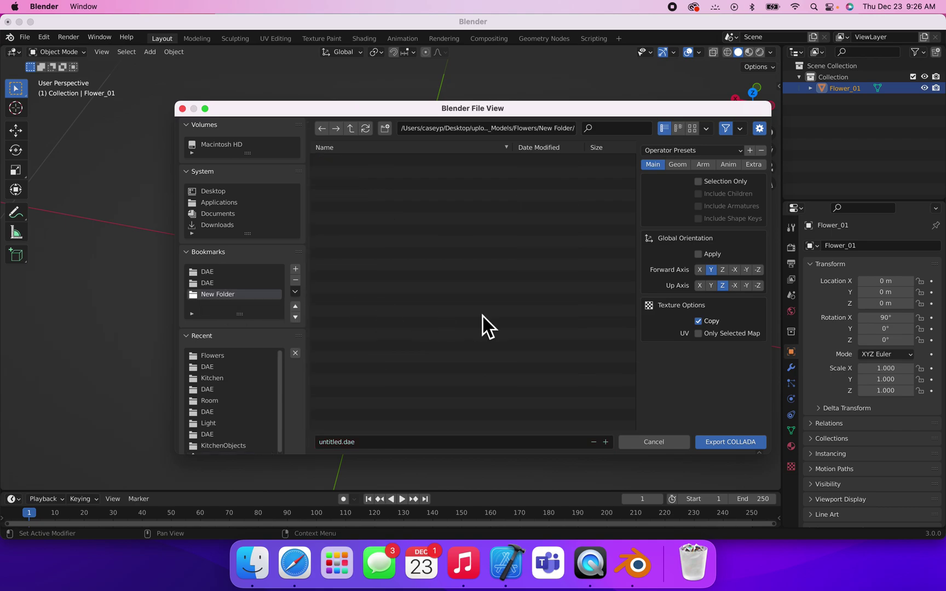
click(335, 447)
double_click(335, 443)
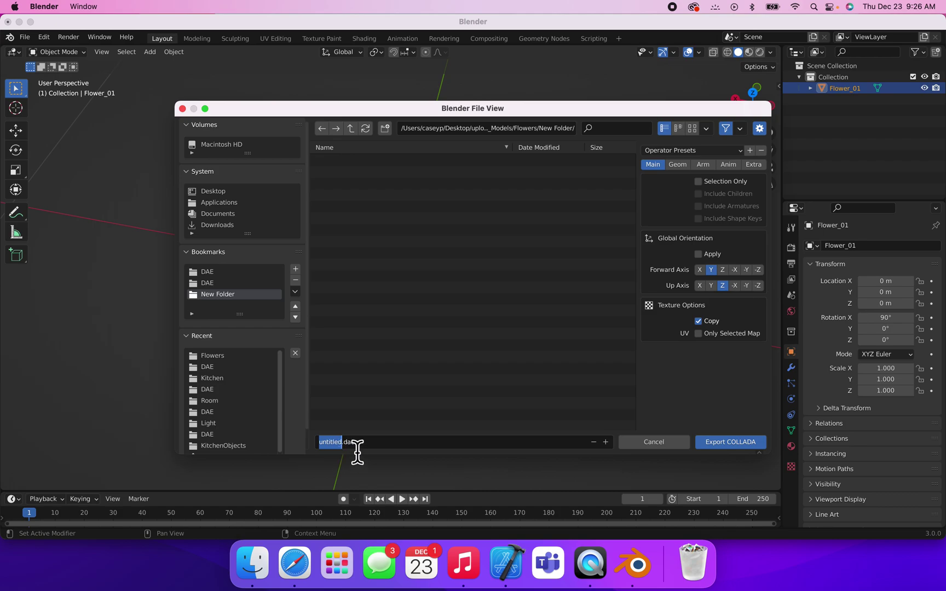
text(Flower_01)
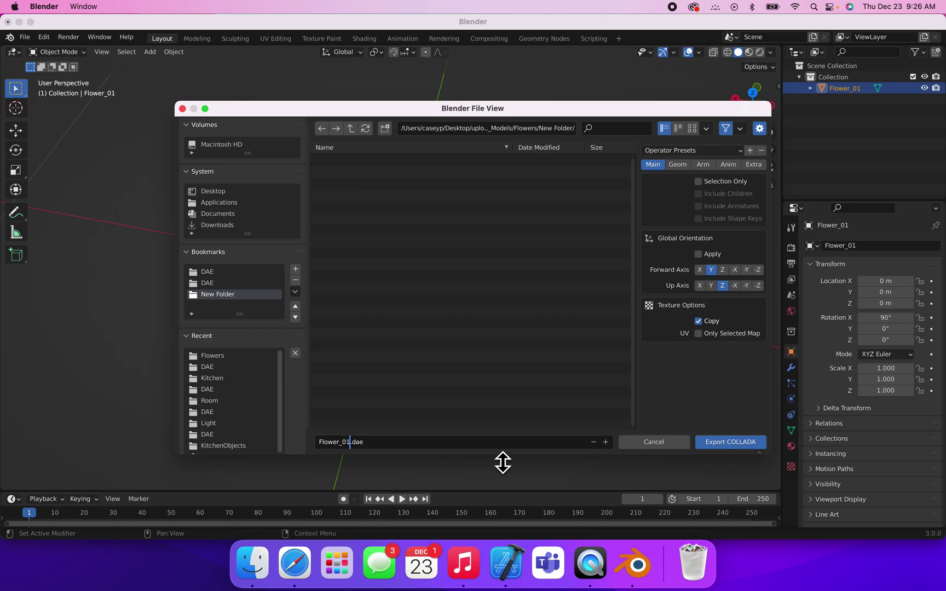
click(728, 445)
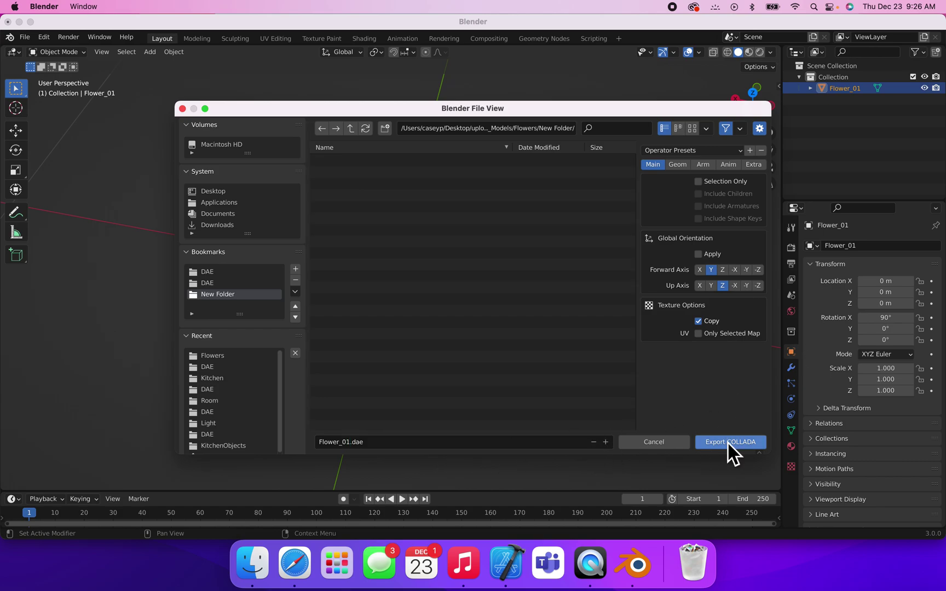
click(729, 443)
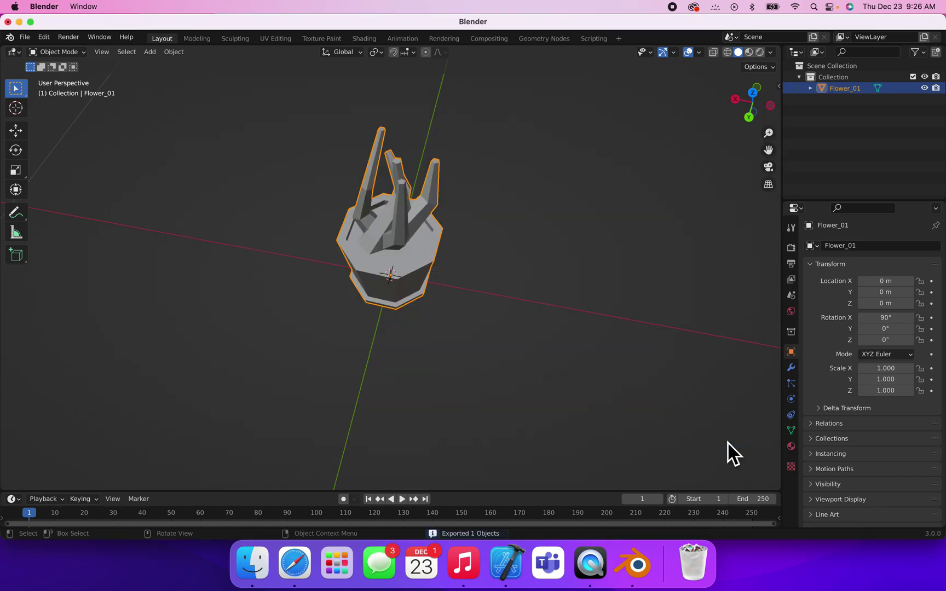
Switch to Finder and open New Folder inside the Flowers folder to check the exported DAE file
scroll(507, 289, up, 10)
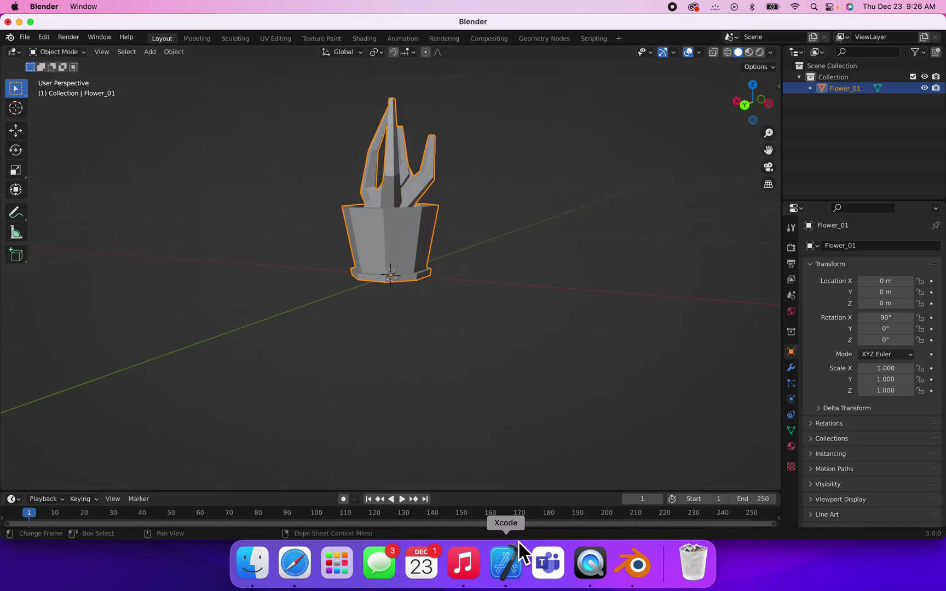
click(508, 576)
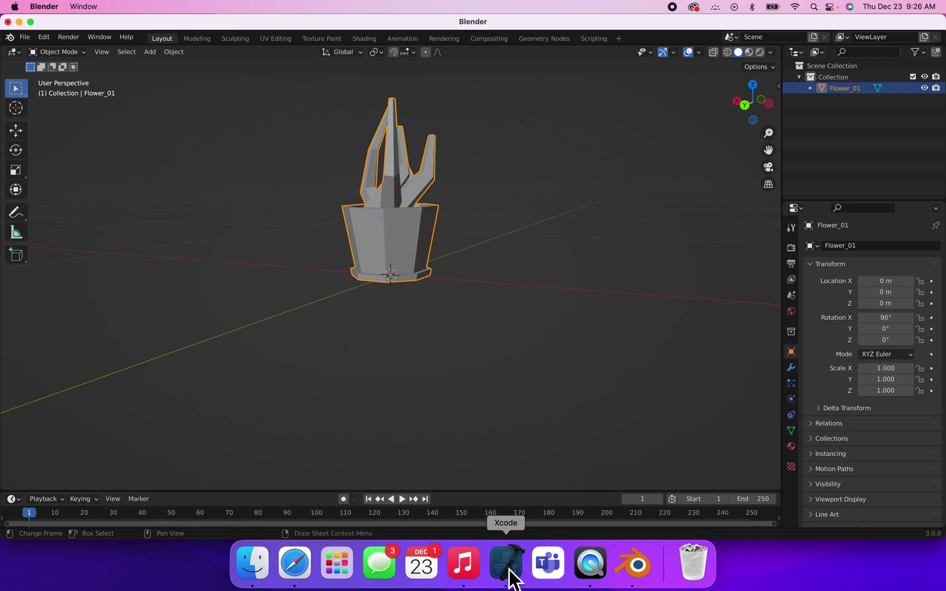
click(255, 569)
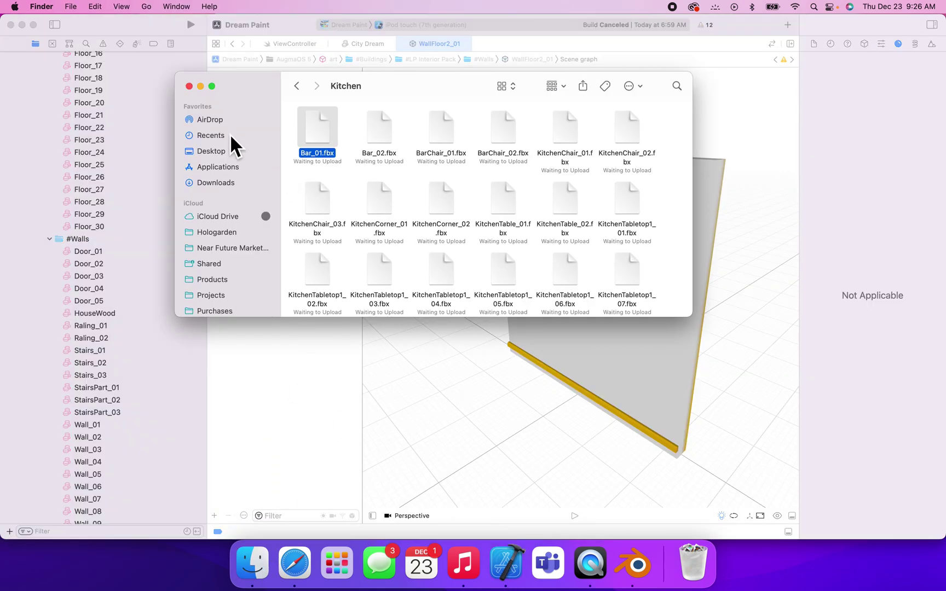
key(super+Up)
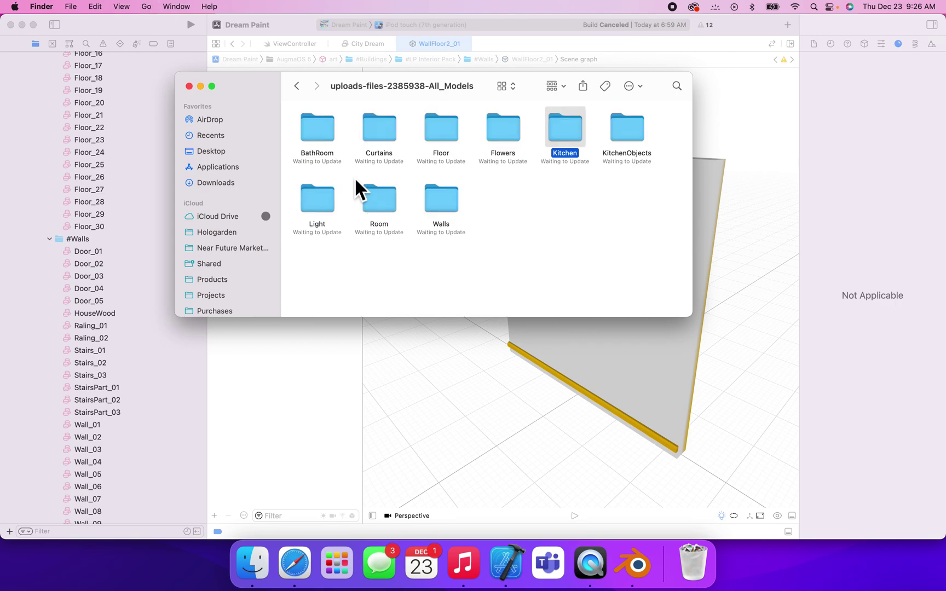
double_click(510, 119)
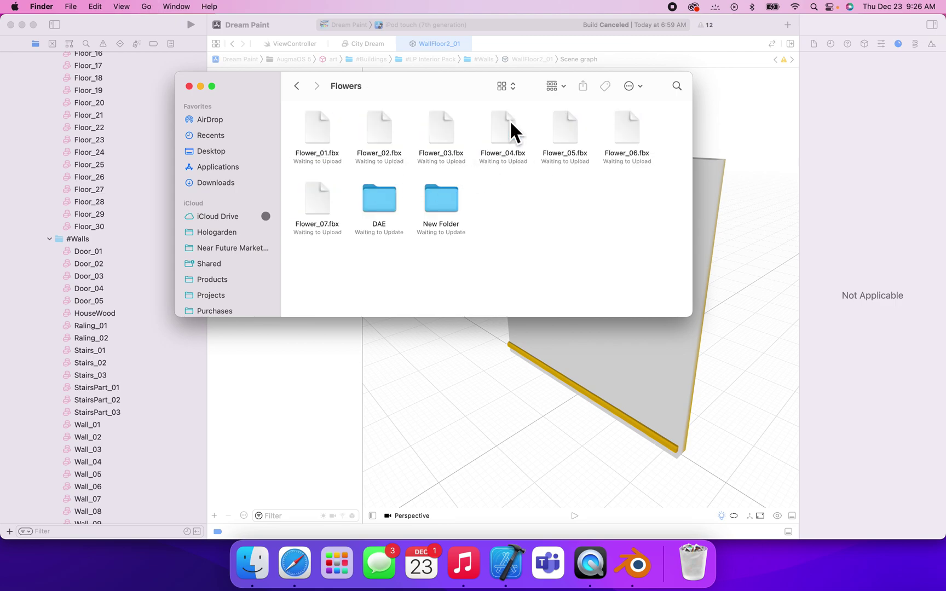
double_click(450, 199)
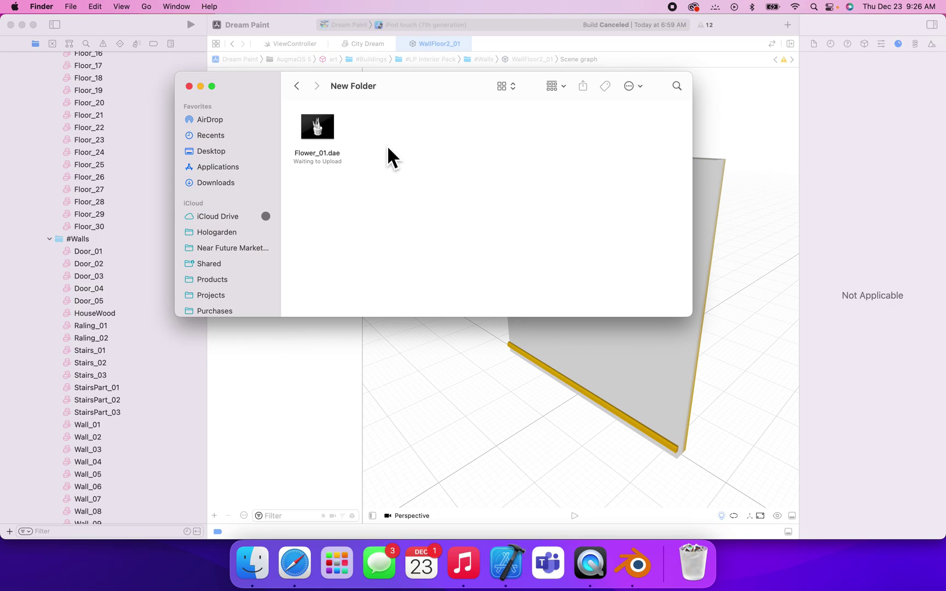
Open Flower_01.dae in Preview, inspect the untextured potted plant from several sides, and close it
double_click(309, 137)
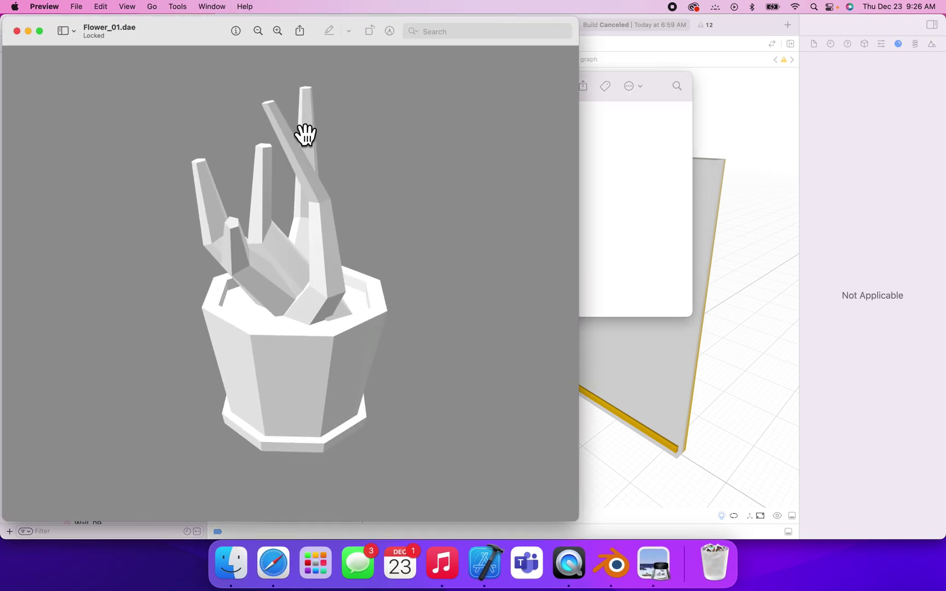
drag(358, 303, 424, 304)
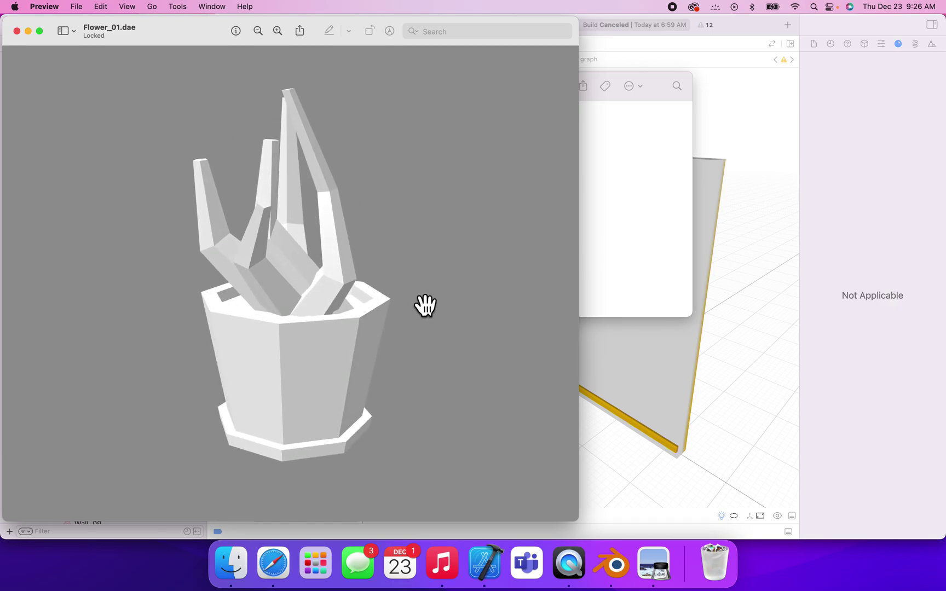
drag(460, 380, 109, 380)
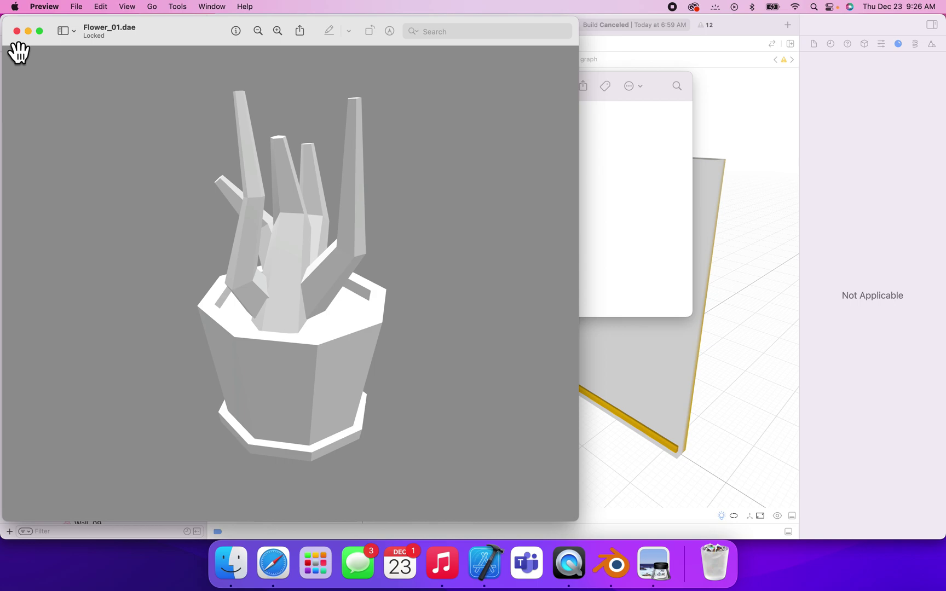
click(18, 35)
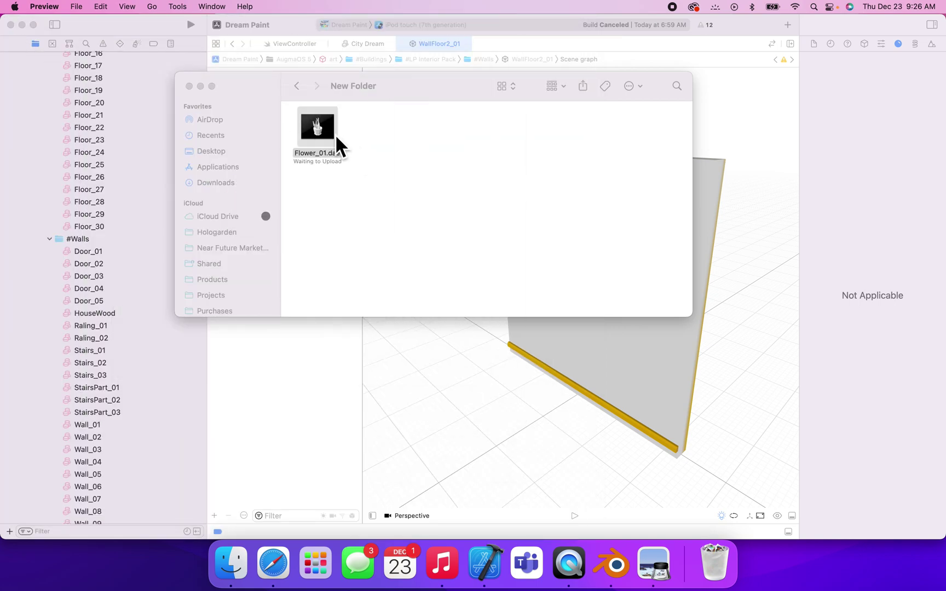
Add Flower_01.dae to the #Walls folder of the Xcode project, quit Preview, and open the model in the scene editor
drag(336, 138, 155, 253)
key(super+q)
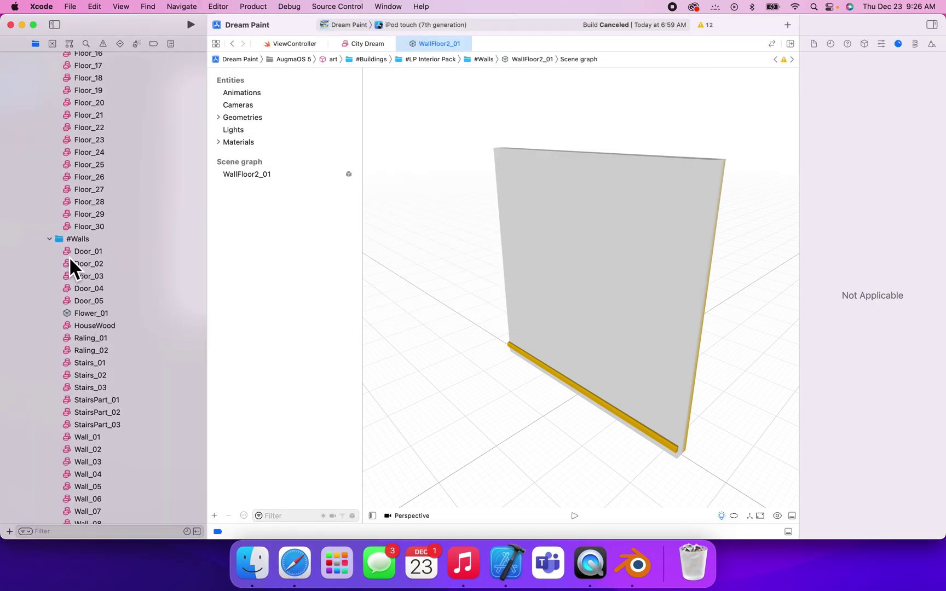
click(106, 315)
drag(498, 304, 578, 277)
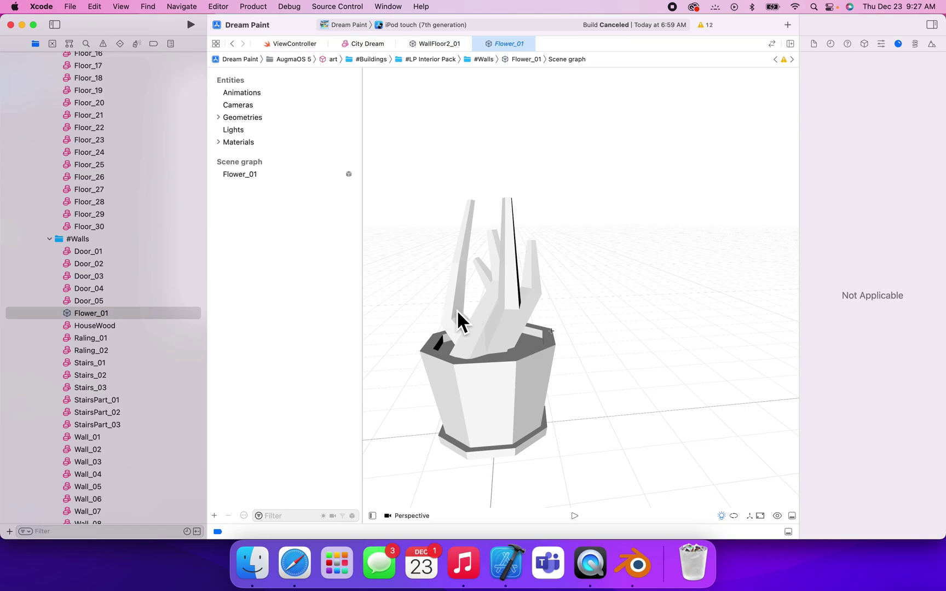
Apply the Interior Pack Diffuse.png texture as the diffuse of the flower's InteriorPack_01 material and inspect the textured model
click(495, 315)
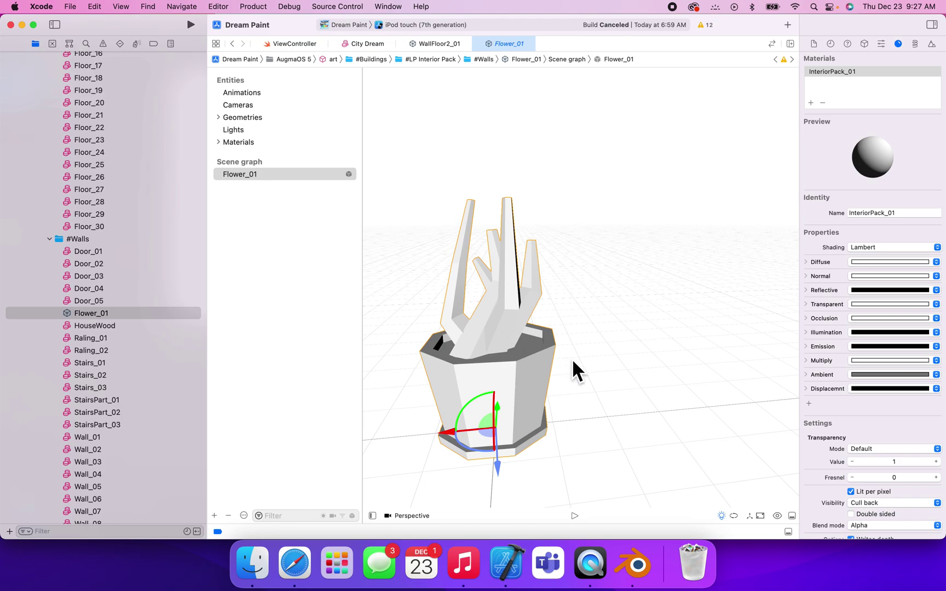
click(937, 276)
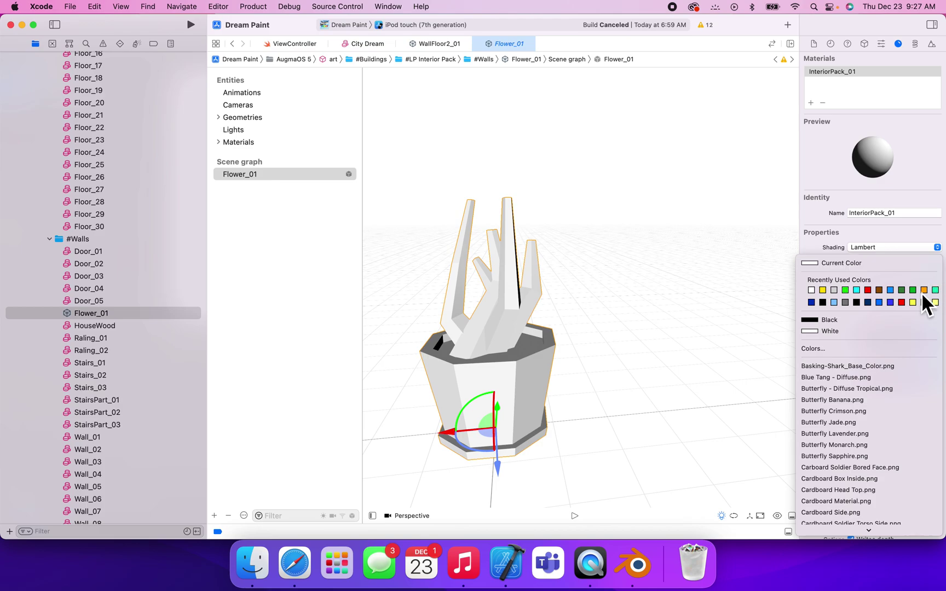
key(i)
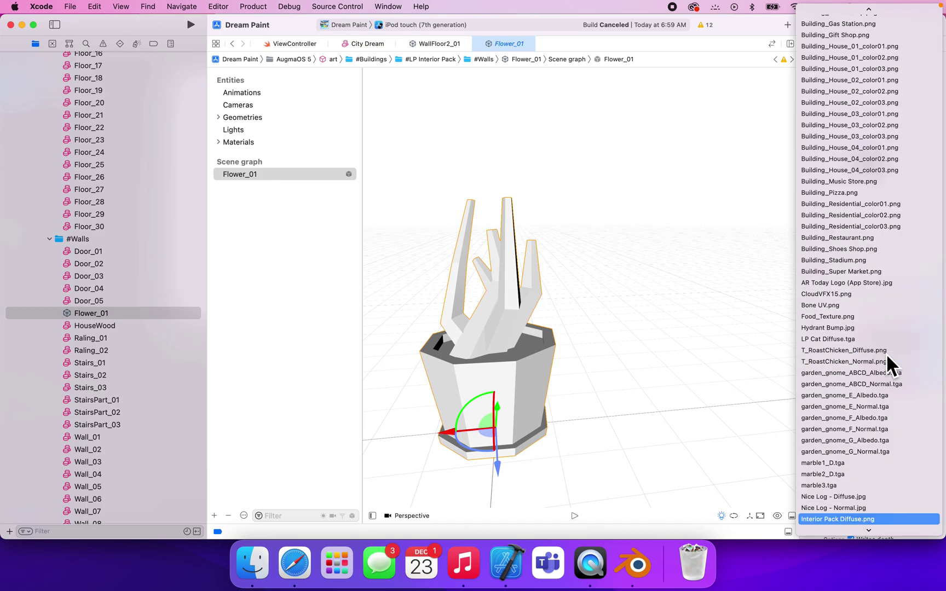
key(Return)
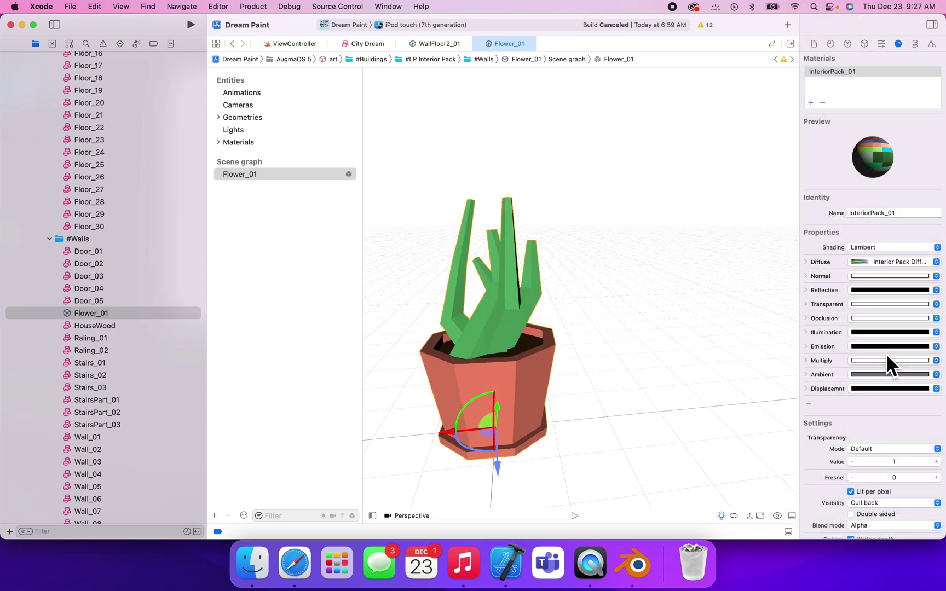
click(724, 346)
drag(709, 355, 584, 394)
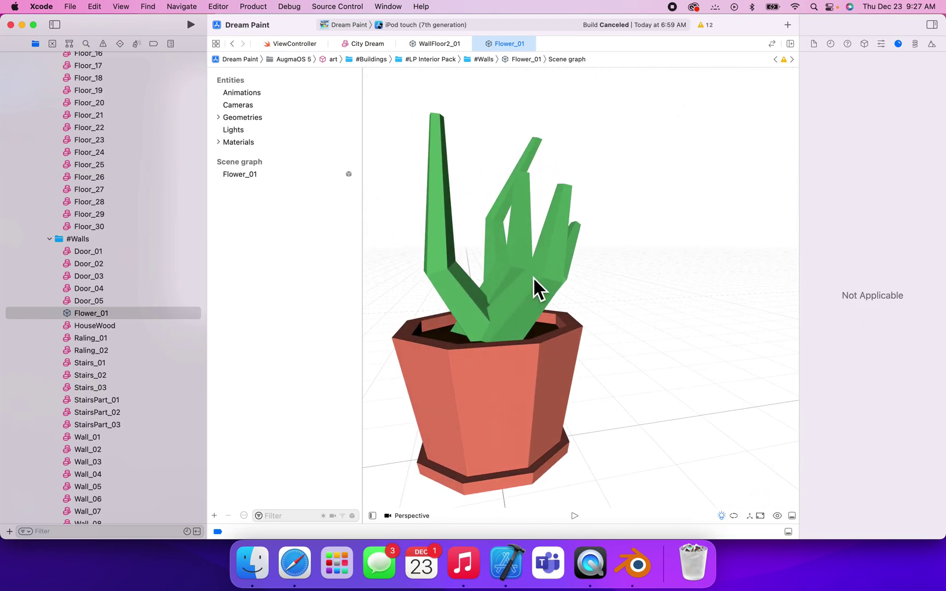
Convert the flower scene to a duplicate in SceneKit file format and name it Flower_01.scn
click(224, 7)
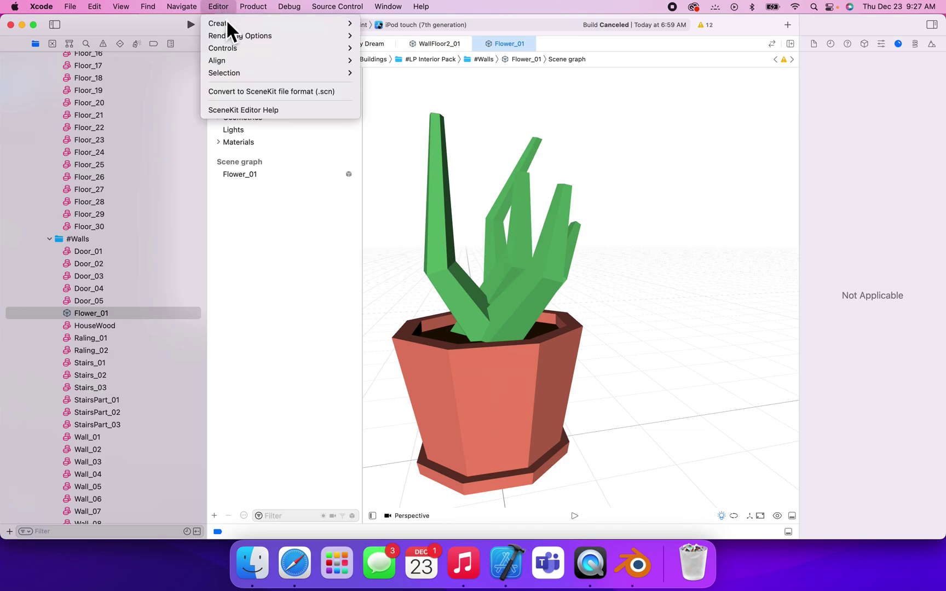
click(251, 92)
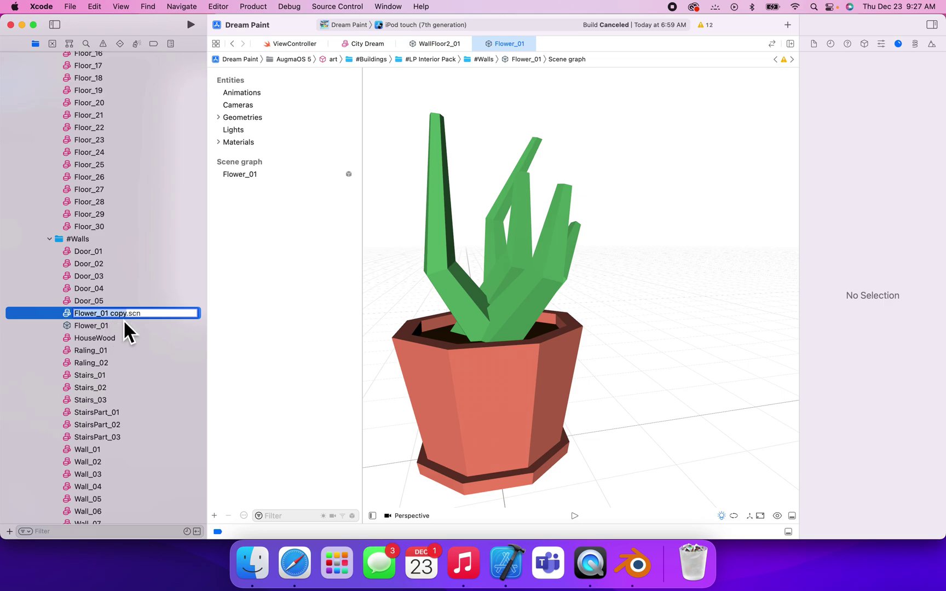
key(Right)
key(BackSpace)
key(BackSpace)
key(BackSpace)
key(BackSpace)
key(BackSpace)
key(Return)
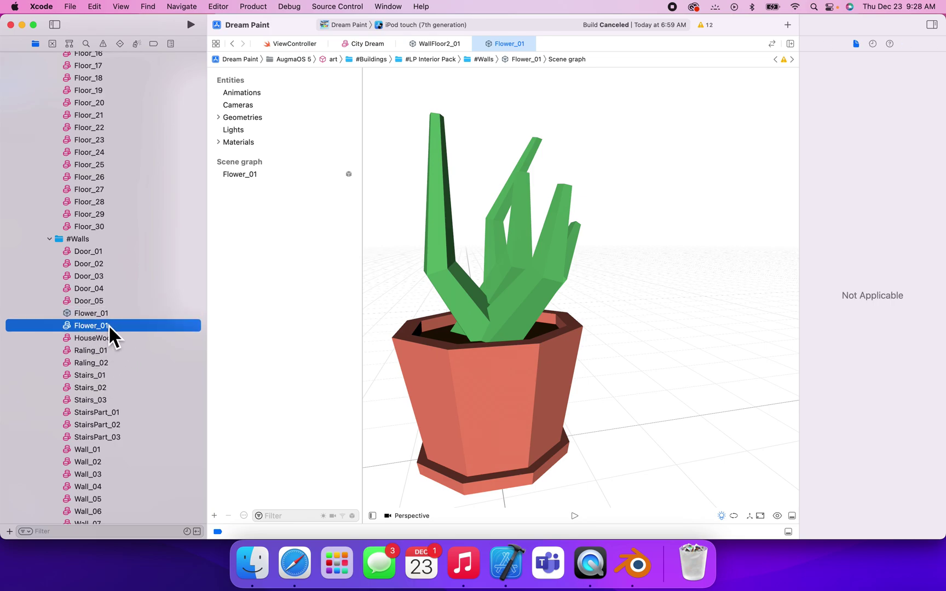
Compare the DAE and SCN versions of Flower_01 in the scene editor
key(Up)
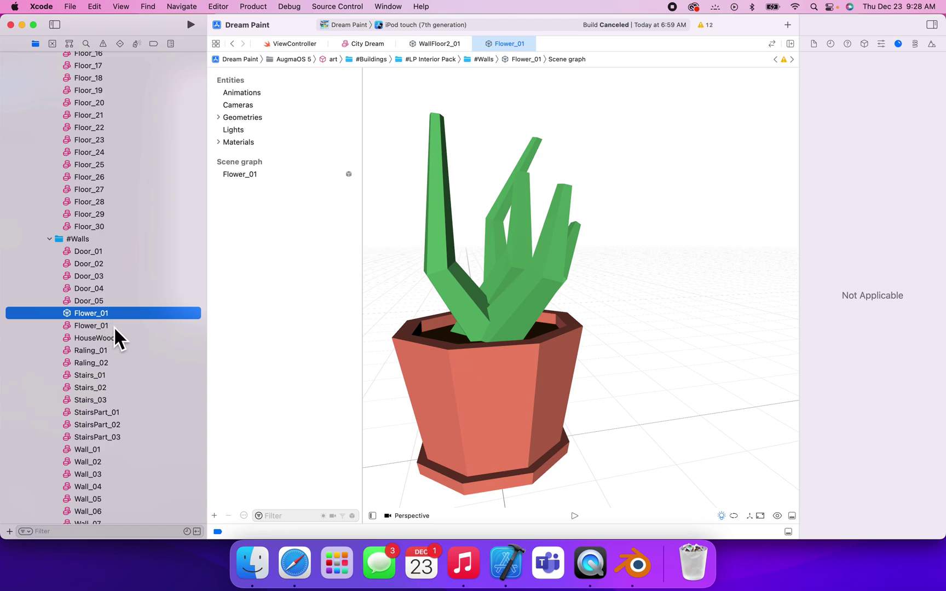
click(113, 326)
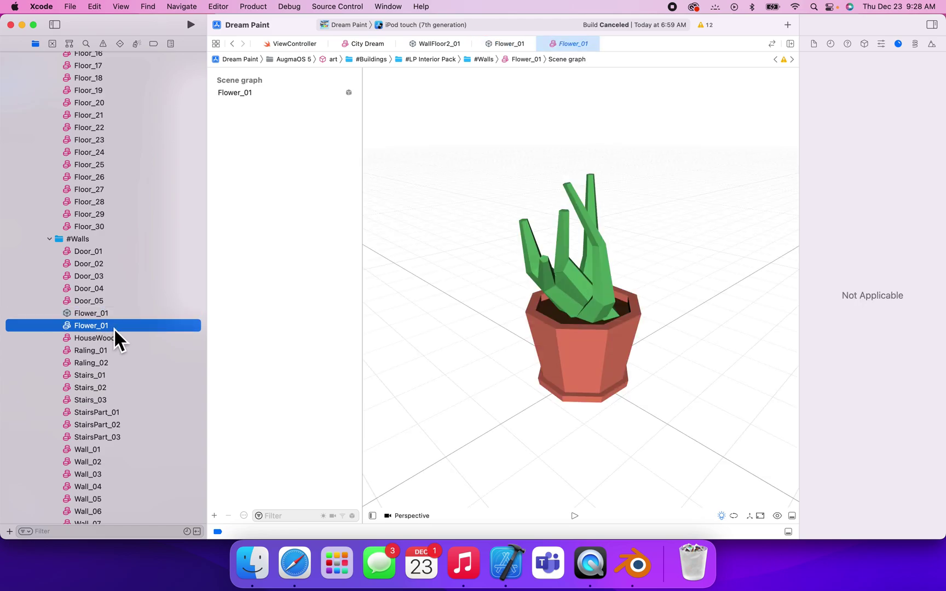
click(113, 317)
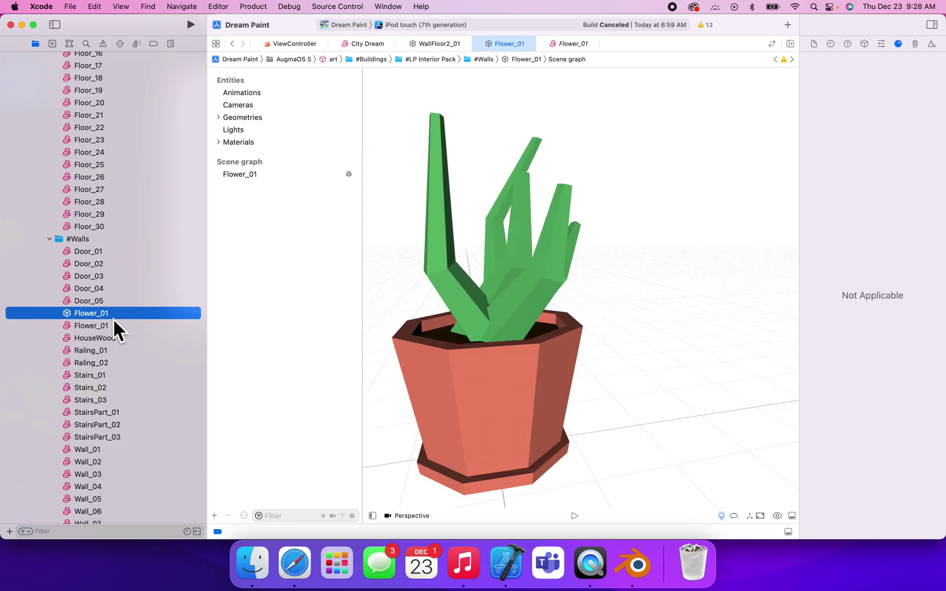
Reveal the DAE version of Flower_01 in Finder and check its file info for kind and size
right_click(113, 318)
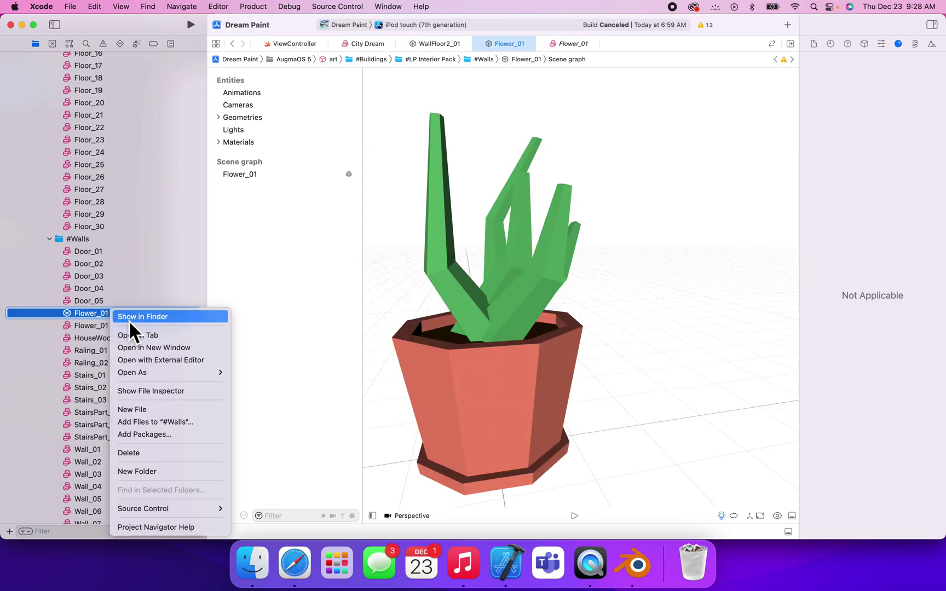
click(128, 320)
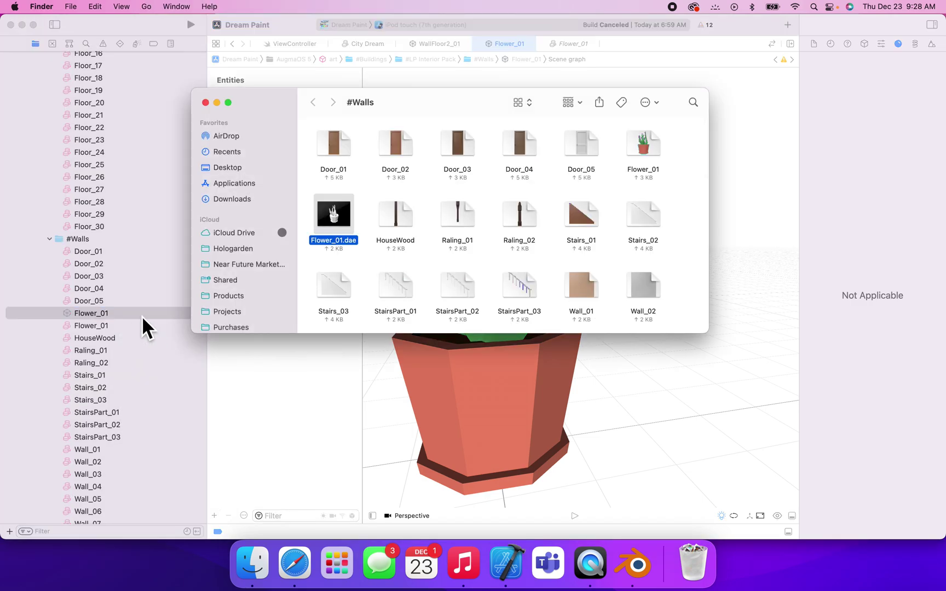
right_click(351, 230)
click(373, 279)
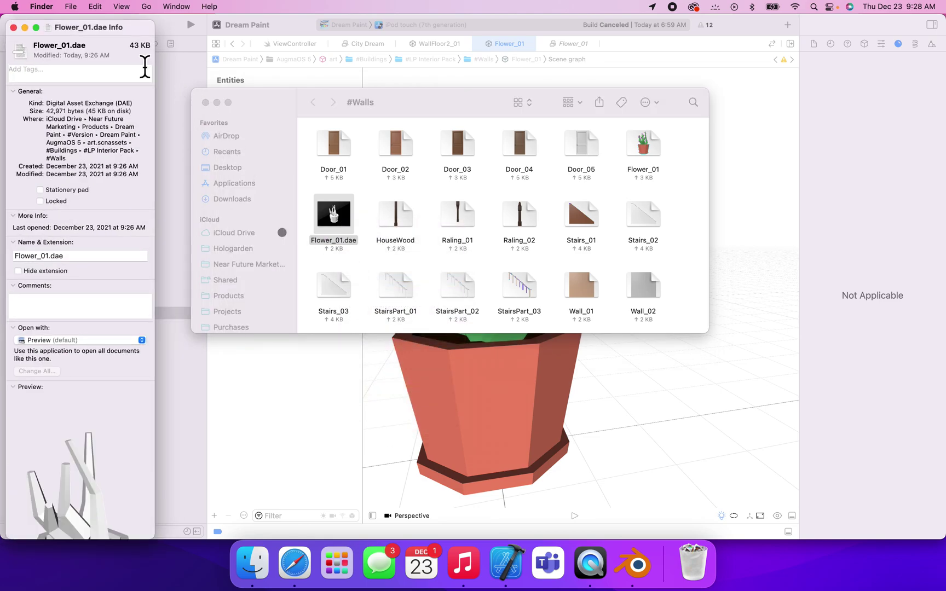
click(15, 27)
Check the file info and preview of the SceneKit version of Flower_01, and close the info window
click(642, 185)
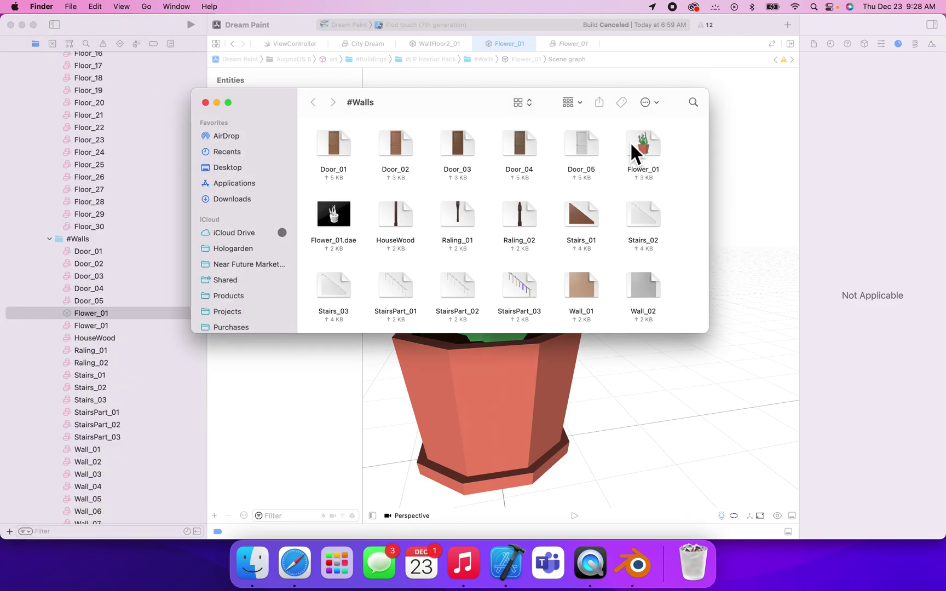
right_click(647, 148)
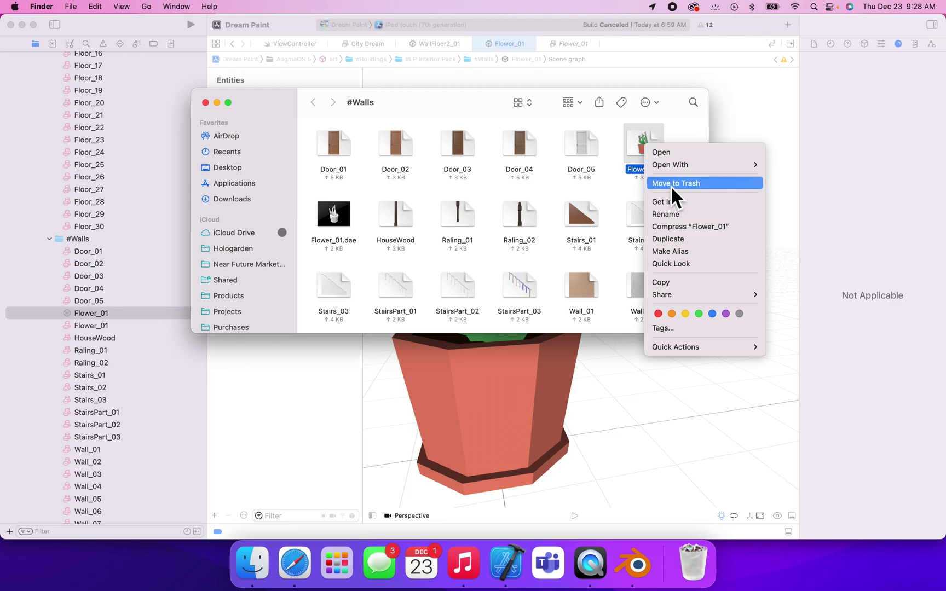
click(673, 202)
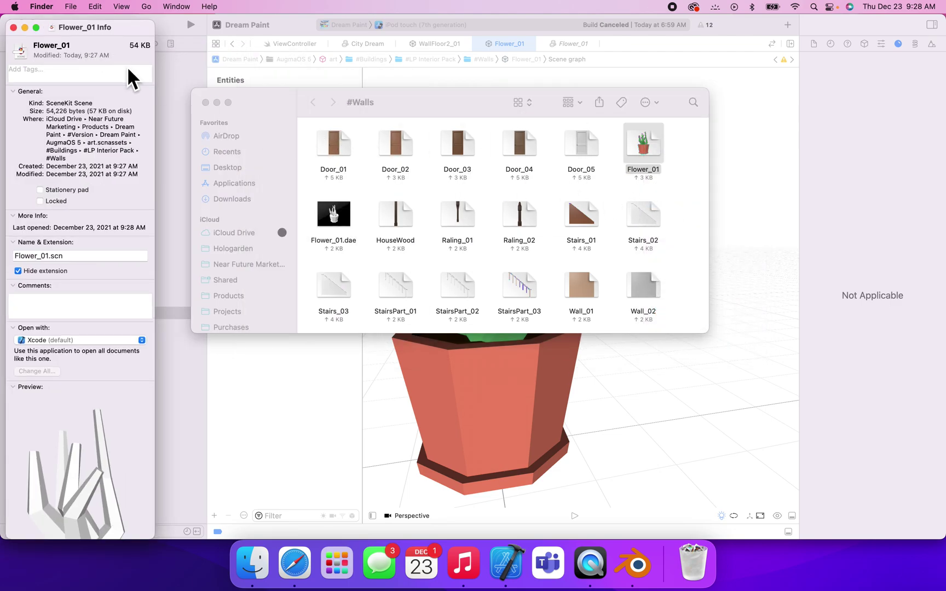
scroll(127, 67, down, 5)
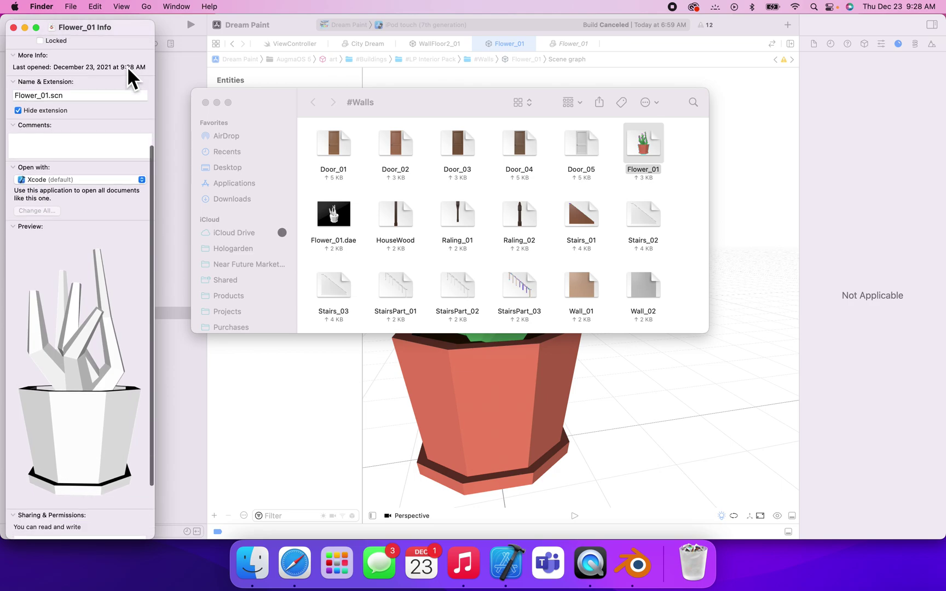
scroll(134, 65, up, 5)
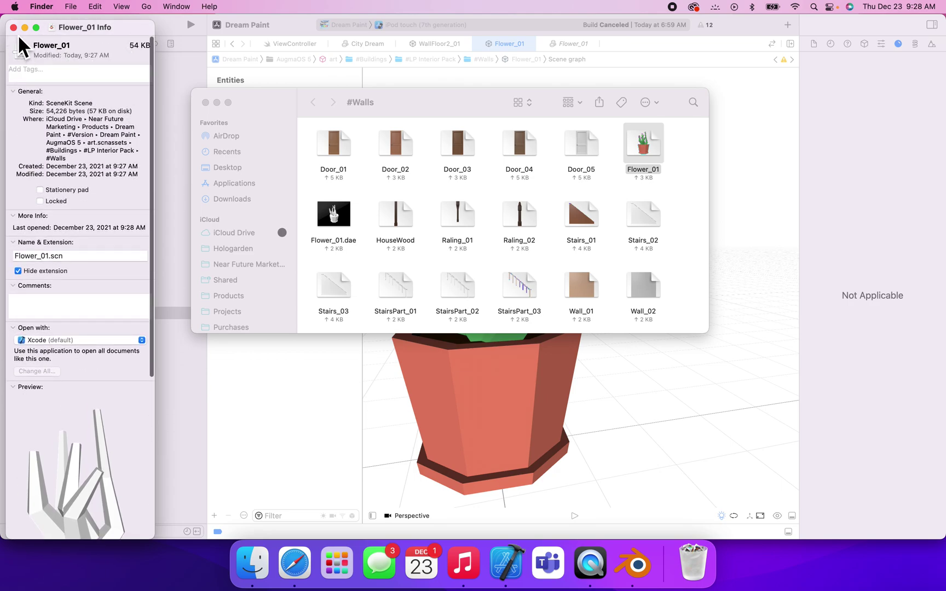
click(13, 28)
Return to Xcode, view both Flower_01 files again, and select the flower in the DAE scene to examine its material
click(133, 333)
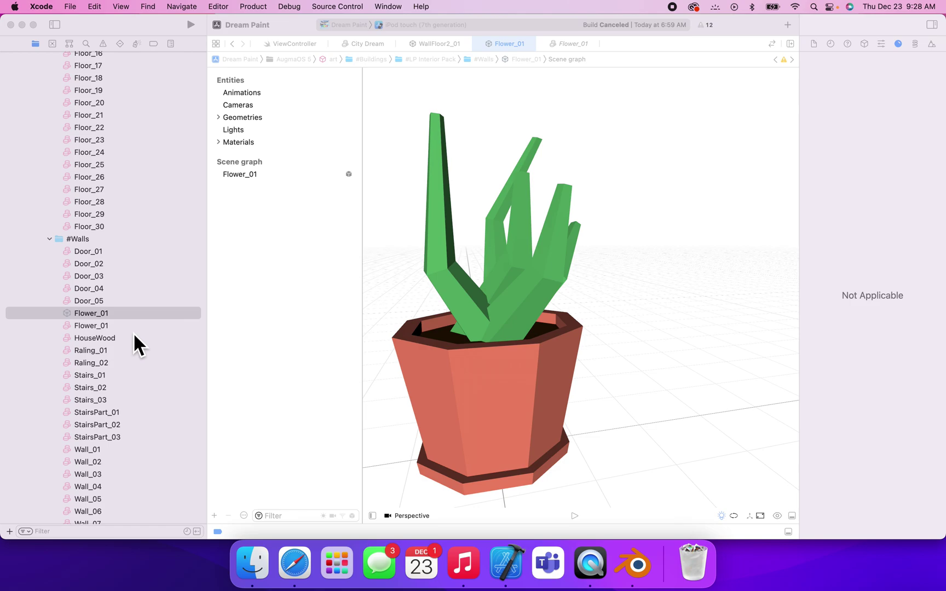
click(123, 309)
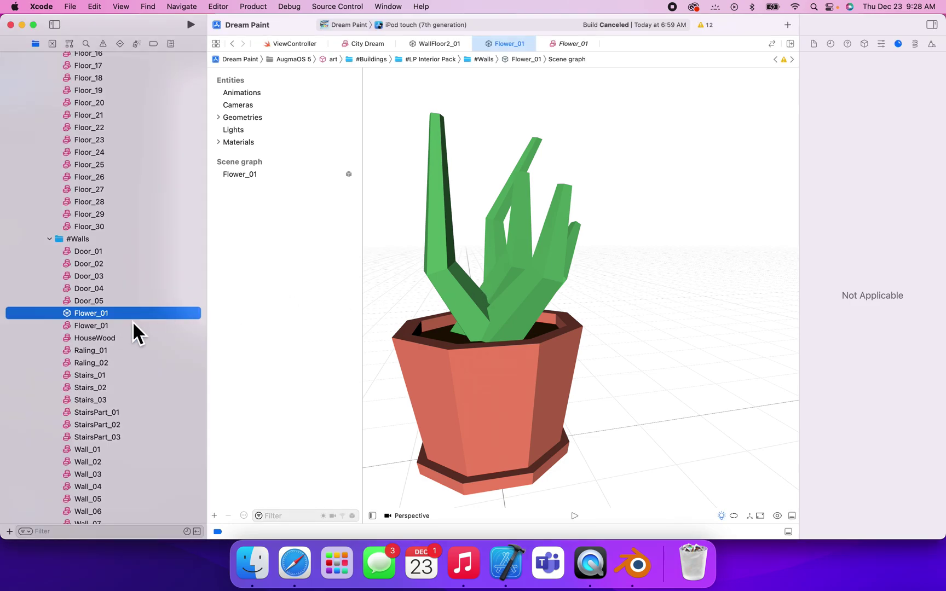
click(127, 324)
click(125, 319)
click(512, 298)
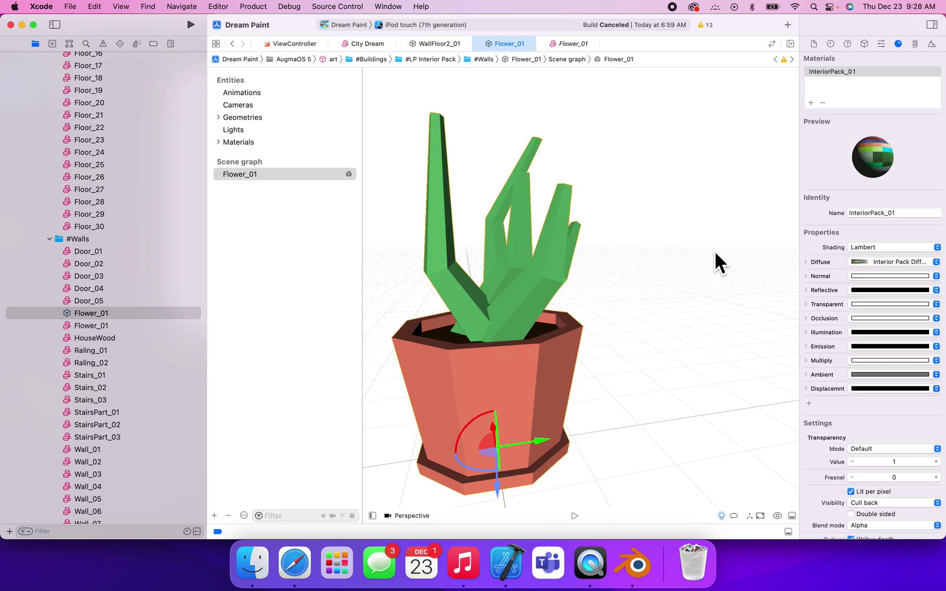
Switch to Finder and compare the file info and previews of Flower_01.dae and Flower_01.scn side by side
click(254, 567)
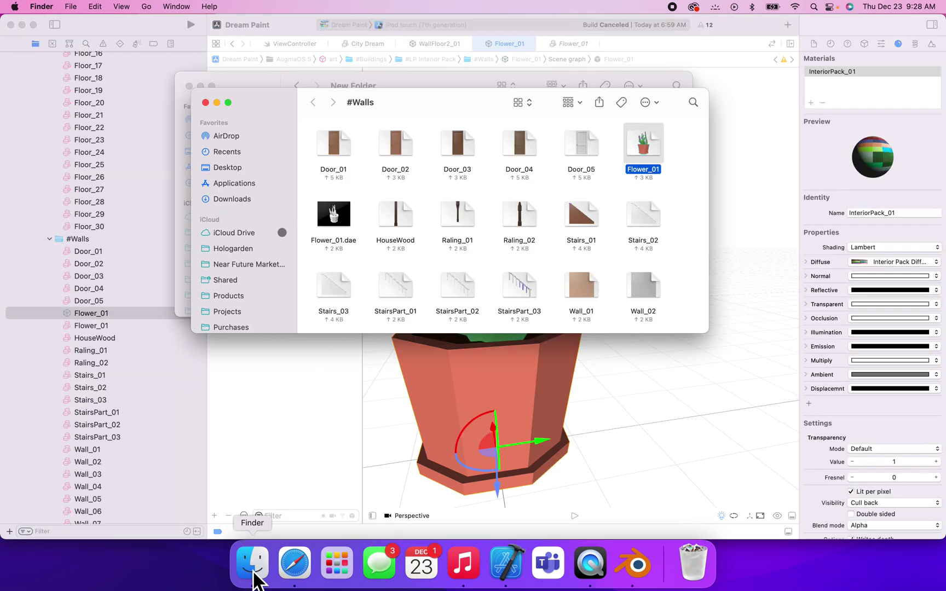
right_click(349, 229)
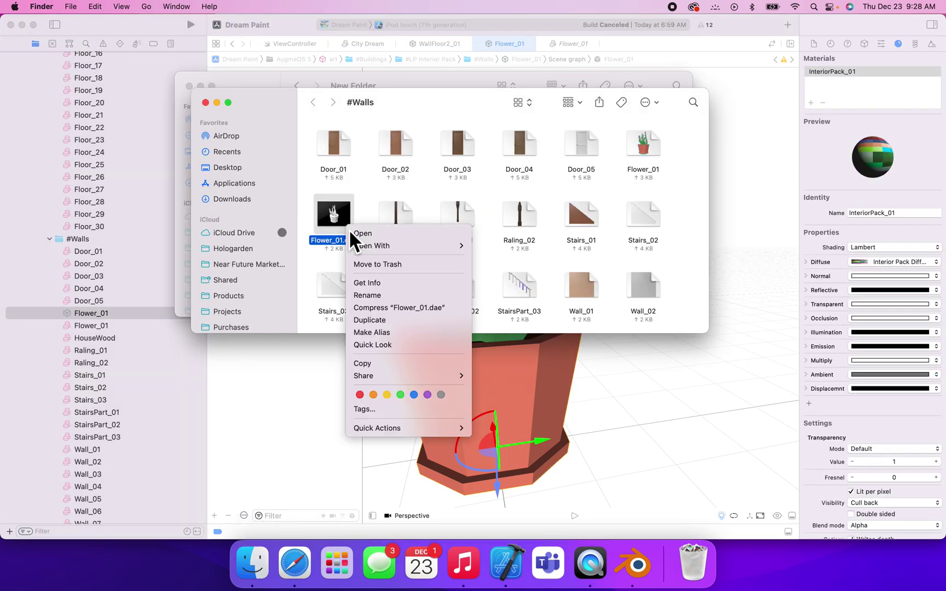
click(374, 285)
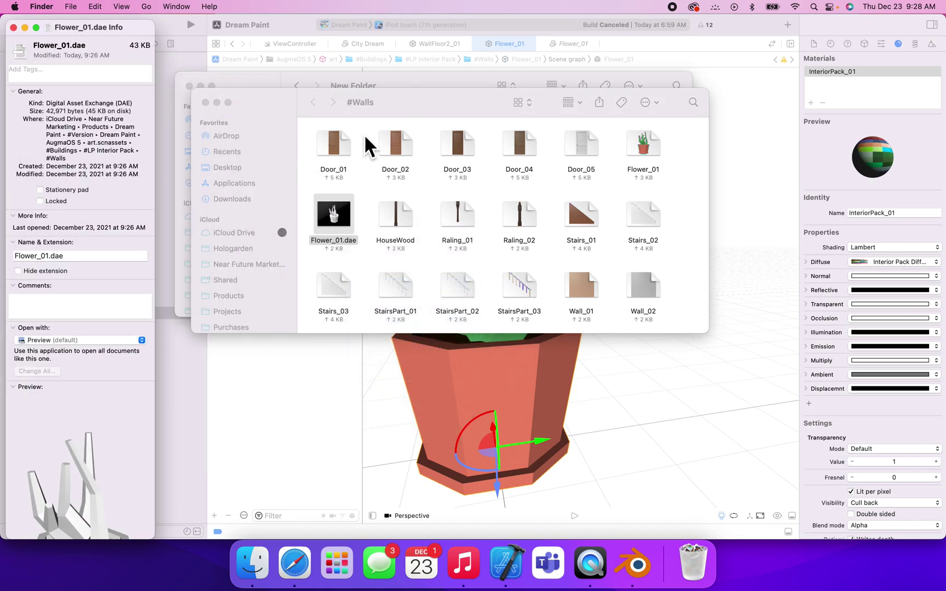
right_click(642, 157)
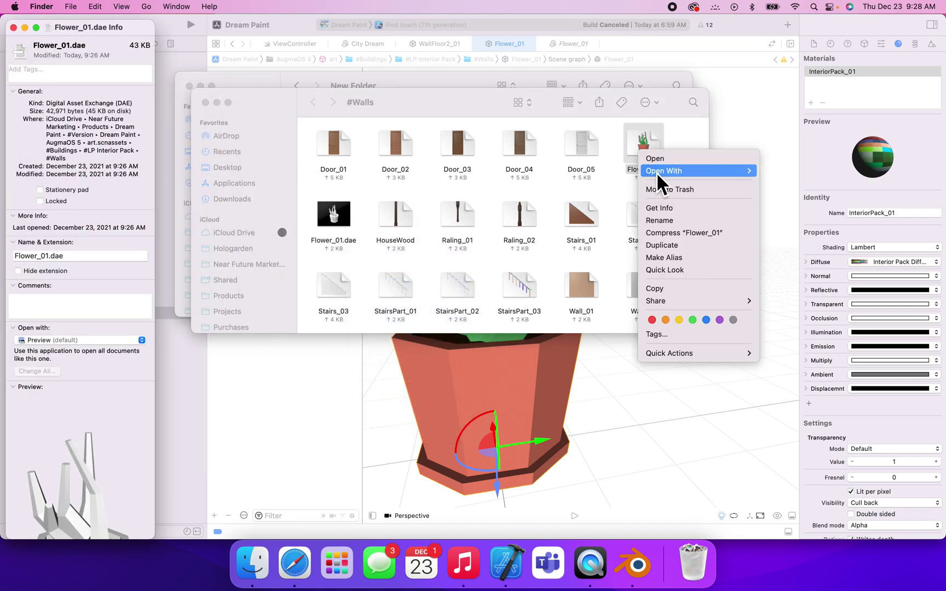
click(669, 211)
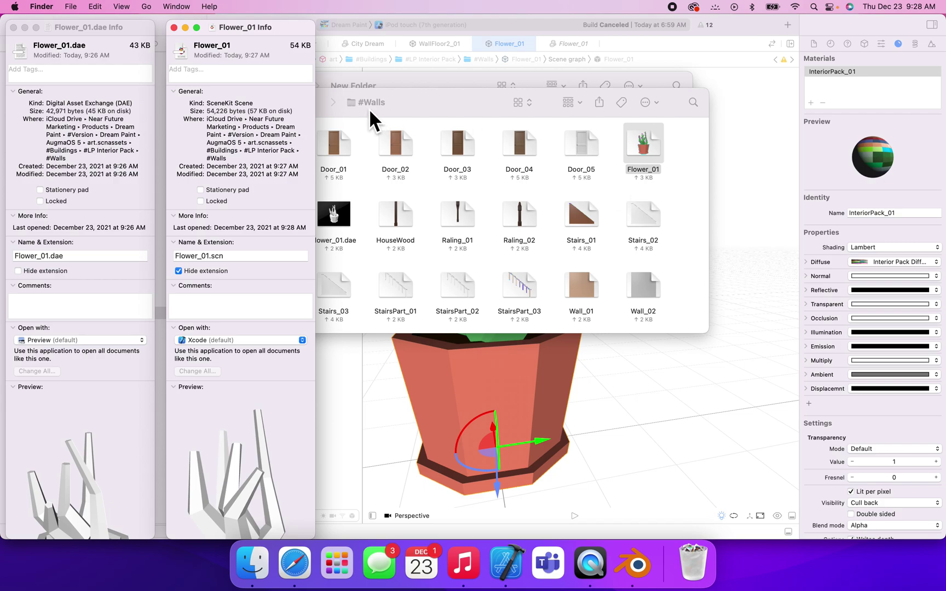
scroll(276, 270, down, 10)
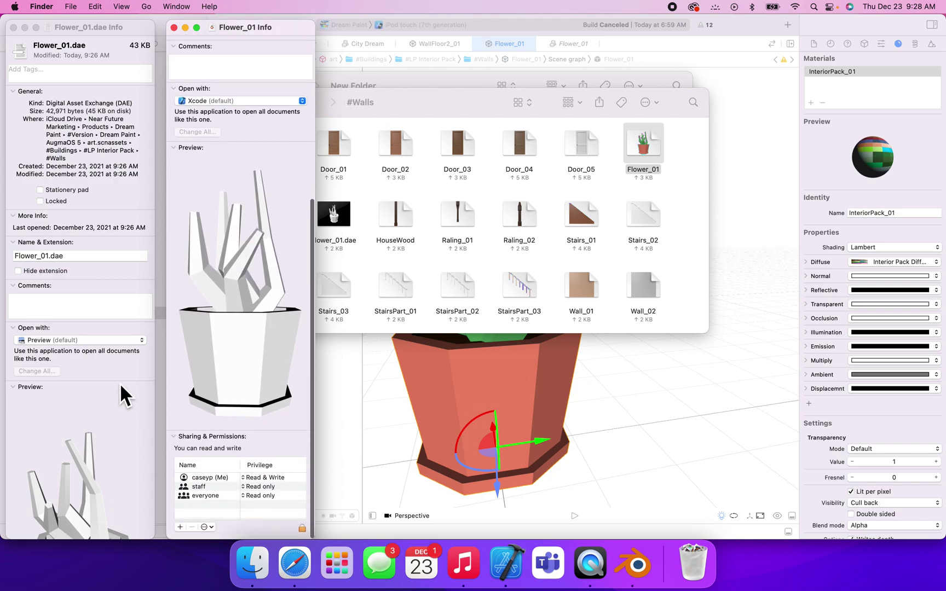
scroll(118, 384, down, 10)
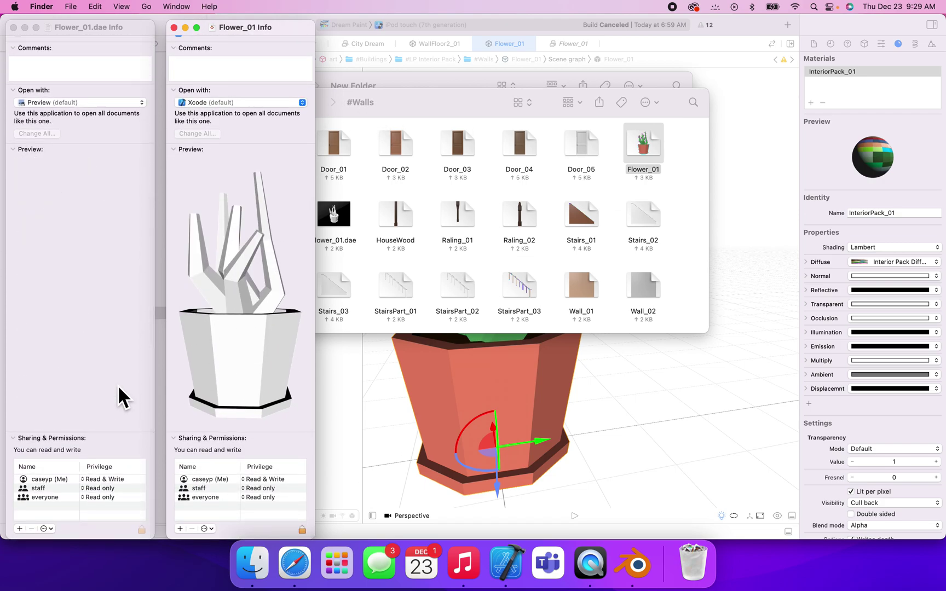
Review the Flower_01.dae file info once more and close the info windows of both Flower_01 files
scroll(286, 249, down, 5)
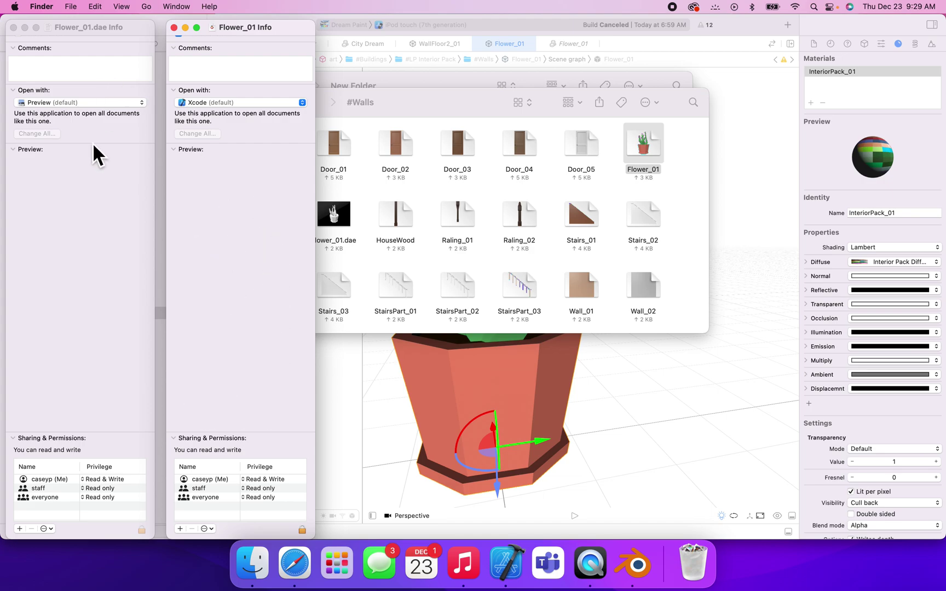
scroll(93, 143, up, 10)
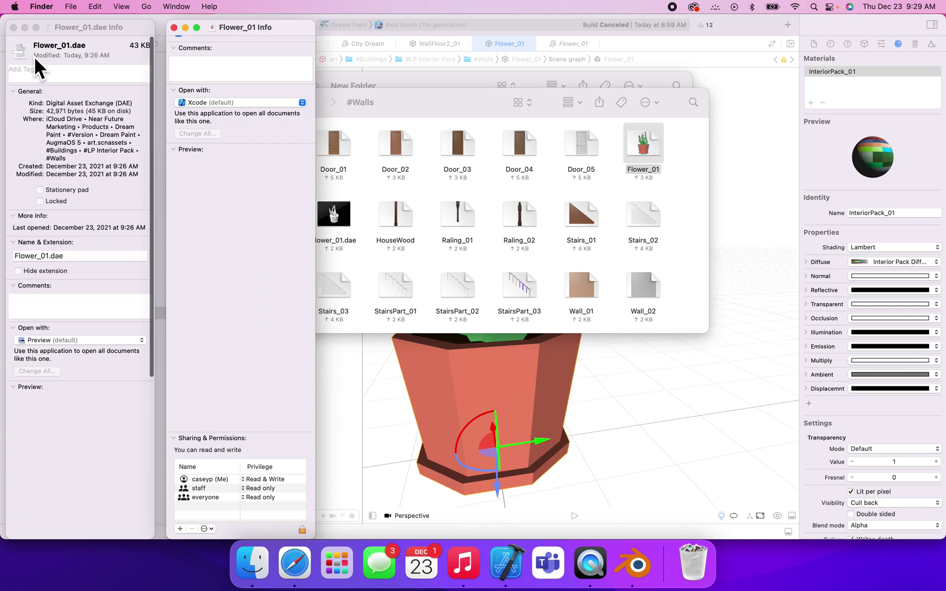
click(14, 28)
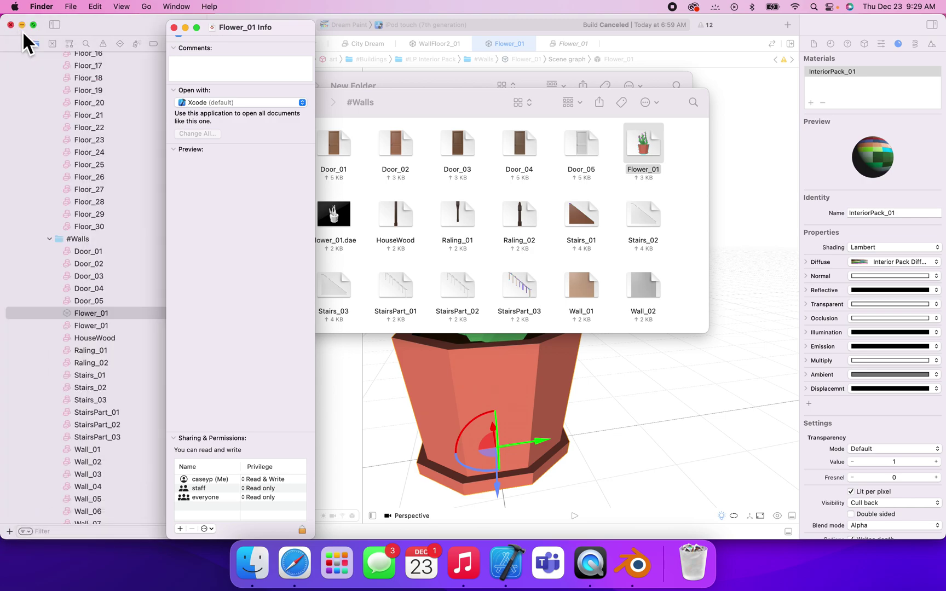
click(174, 27)
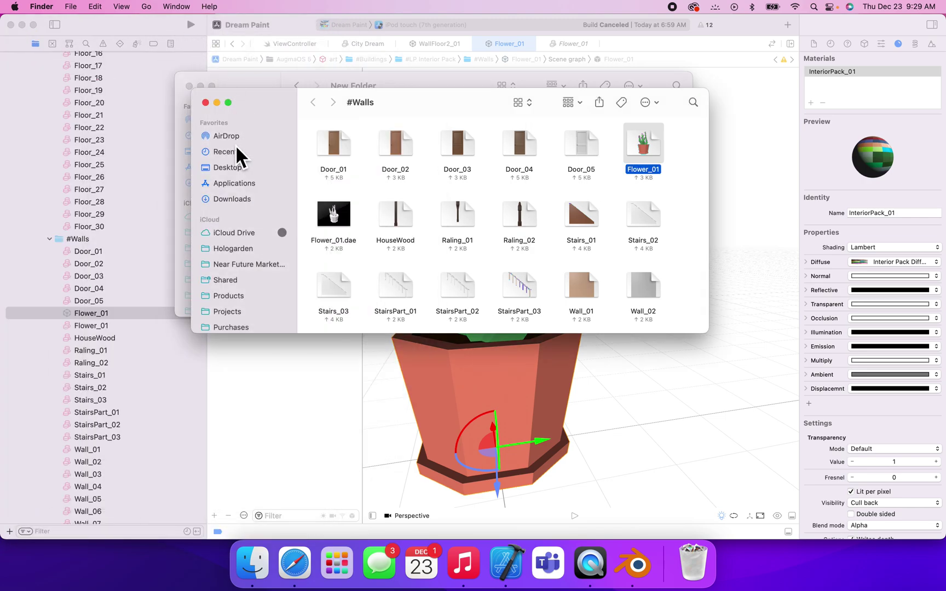
Return to Xcode, delete the DAE version of Flower_01 from the #Walls folder, and select the SceneKit version
click(145, 312)
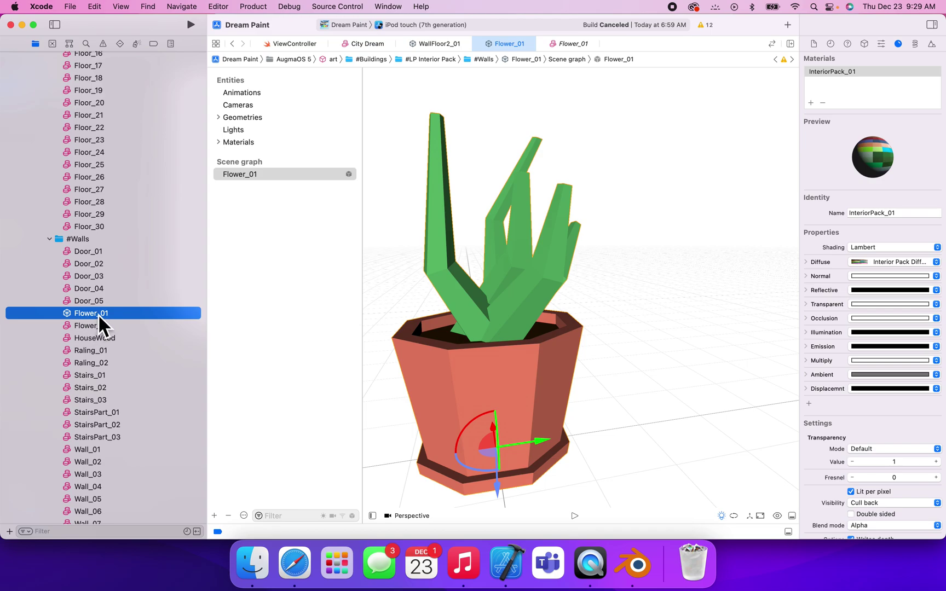
key(BackSpace)
click(502, 223)
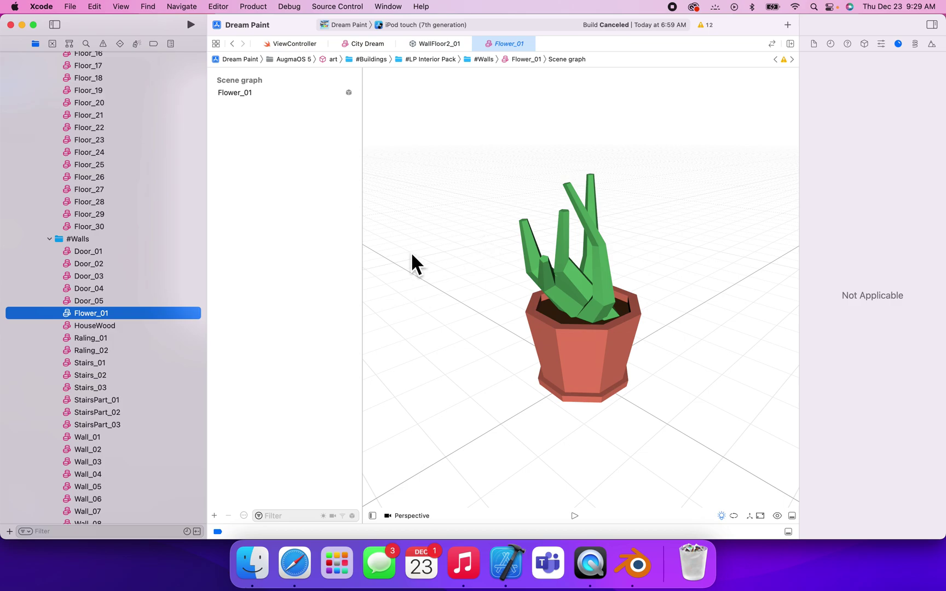
click(88, 324)
click(86, 317)
scroll(170, 376, down, 10)
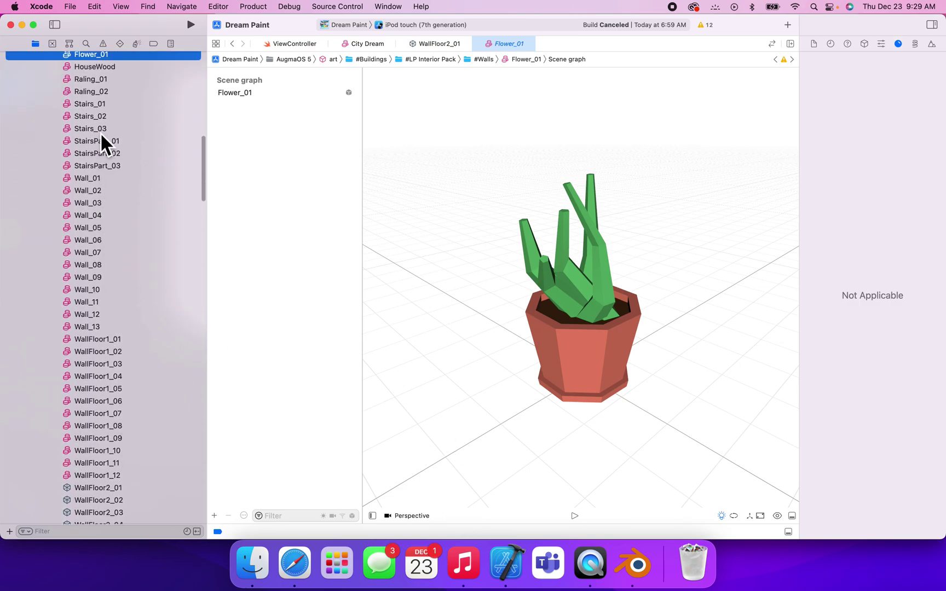
scroll(102, 135, up, 20)
scroll(101, 133, down, 1)
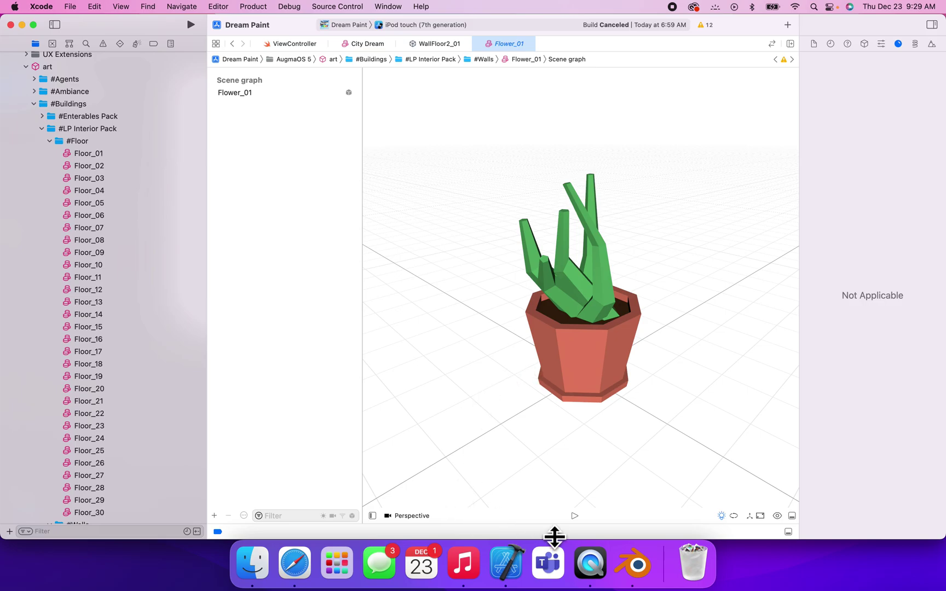
Find FbxConverterUI among the installed applications, and view the Autodesk FBX Converter Archives page in Safari
click(350, 561)
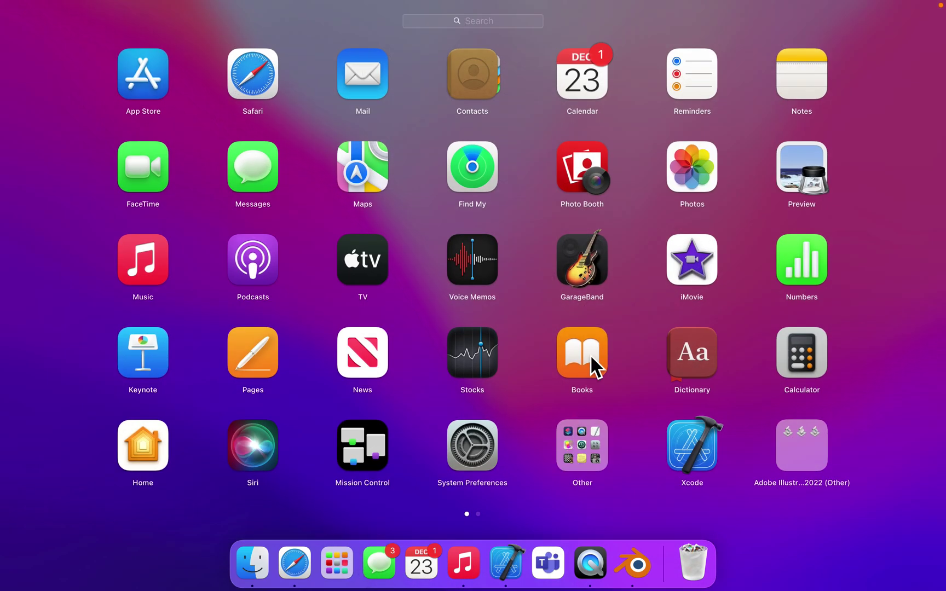
scroll(590, 354, right, 5)
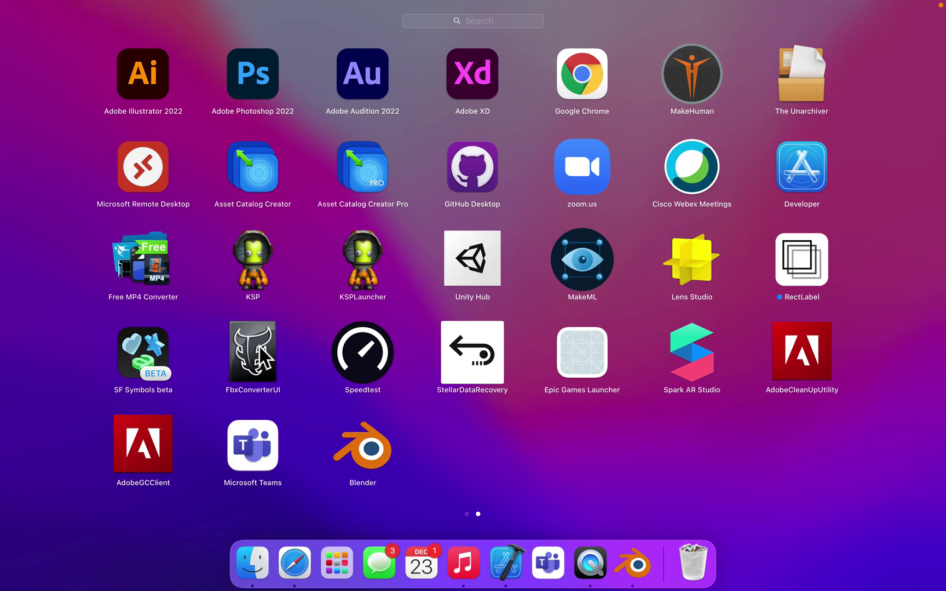
click(308, 552)
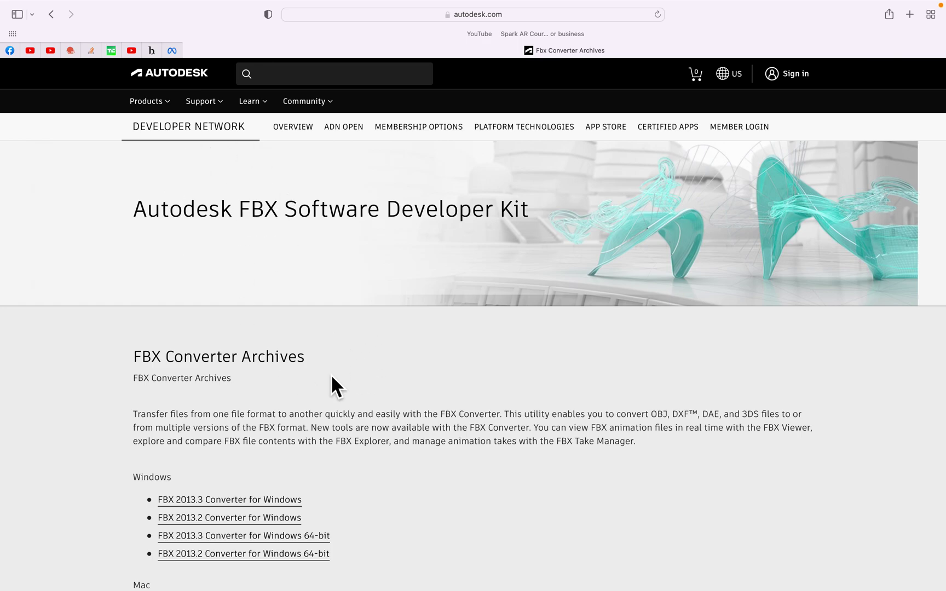
scroll(331, 377, down, 3)
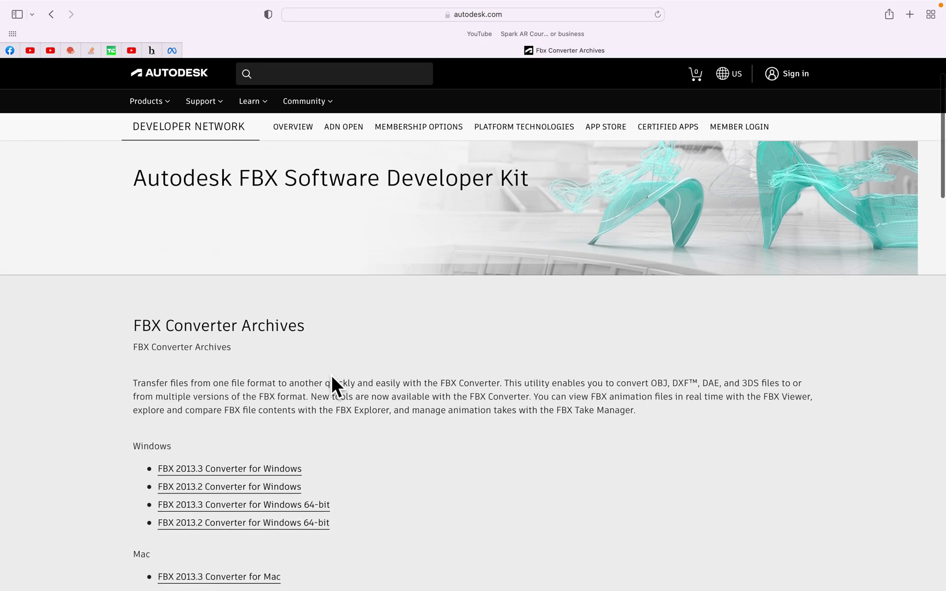
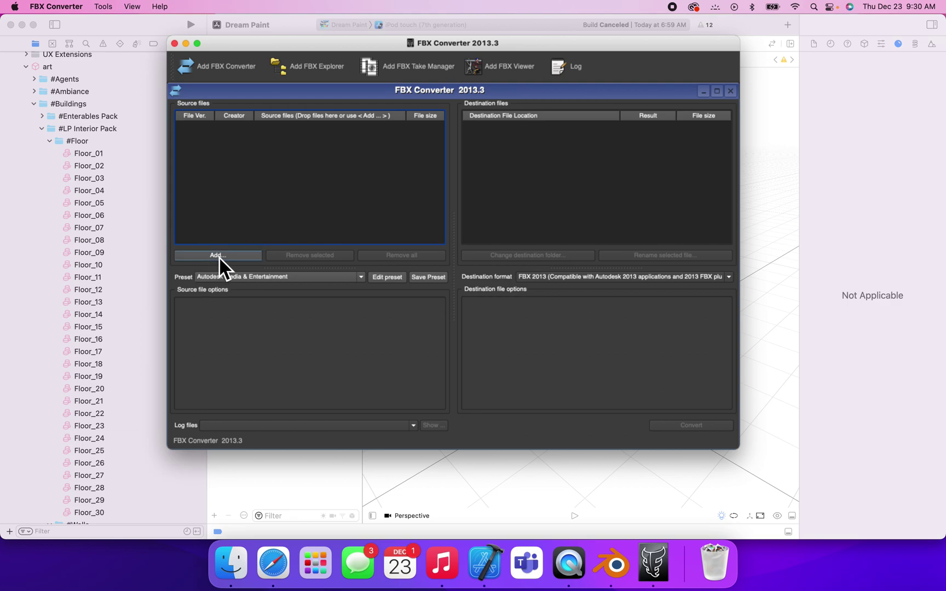
Switch to Finder, open the uploads-files-2385938-All_Models folder on the Desktop, and minimize the other Finder window
click(230, 563)
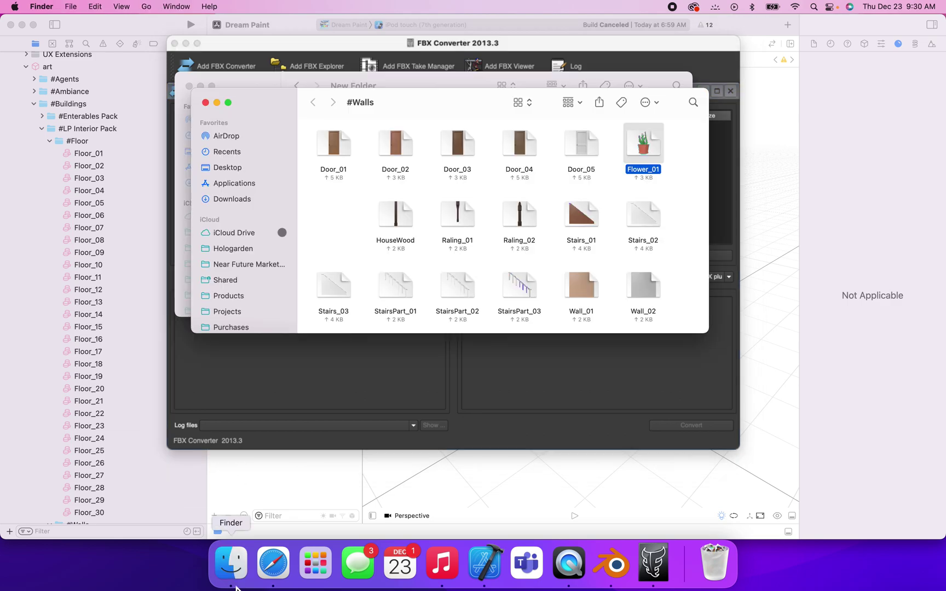
click(233, 169)
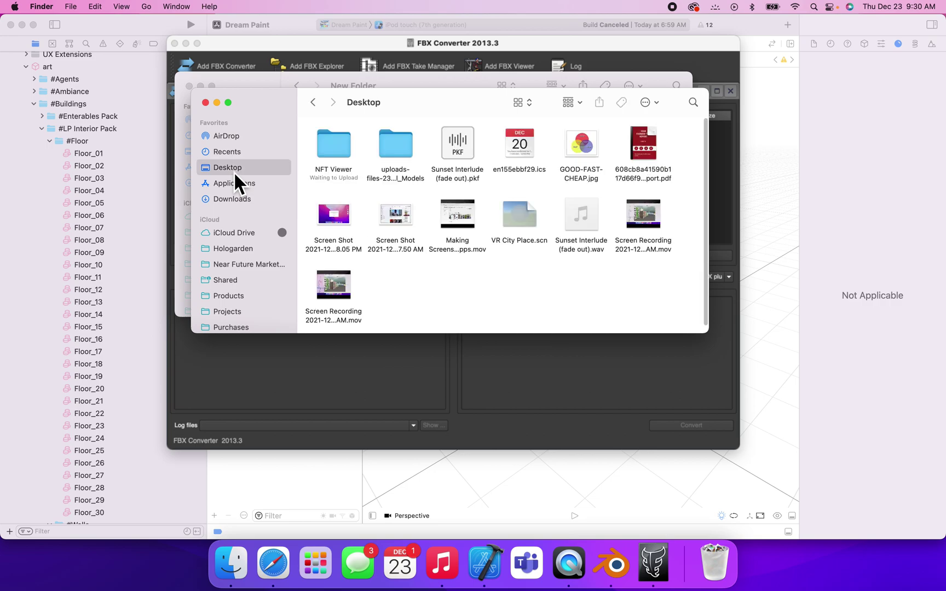
double_click(394, 144)
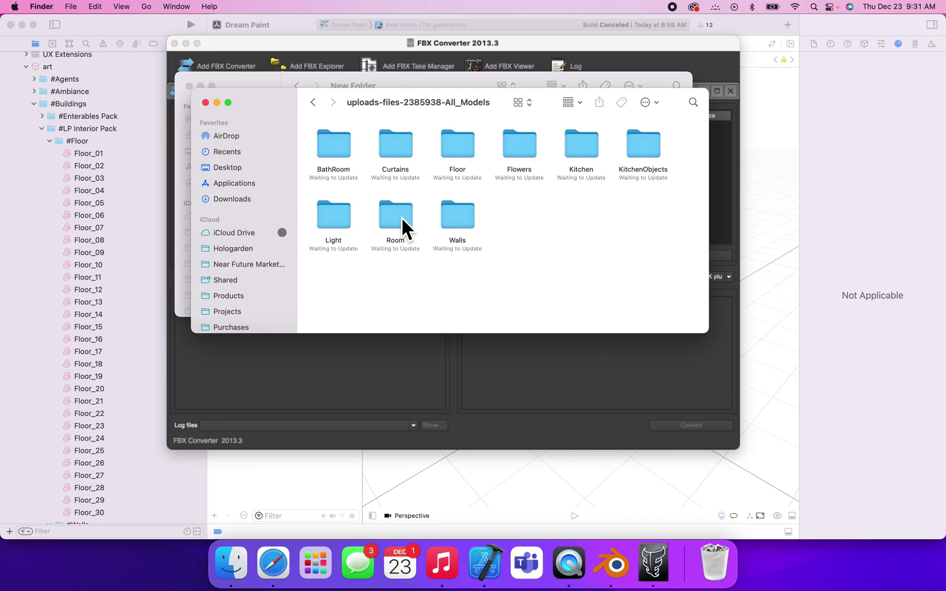
click(201, 86)
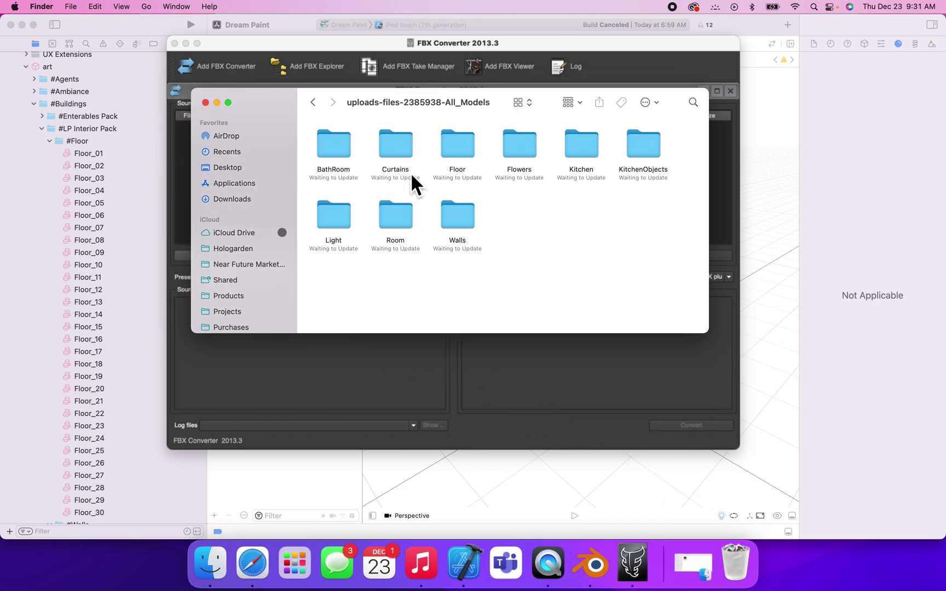
Arrange the All_Models Finder window beside the FBX Converter's source files list so both are accessible
right_click(272, 98)
click(282, 121)
drag(298, 100, 600, 75)
drag(703, 193, 296, 197)
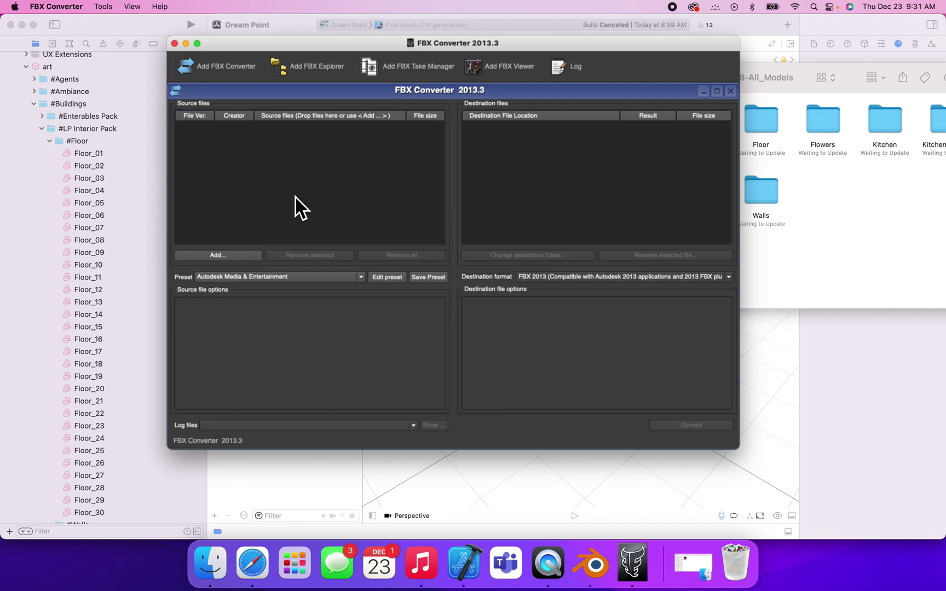
click(295, 197)
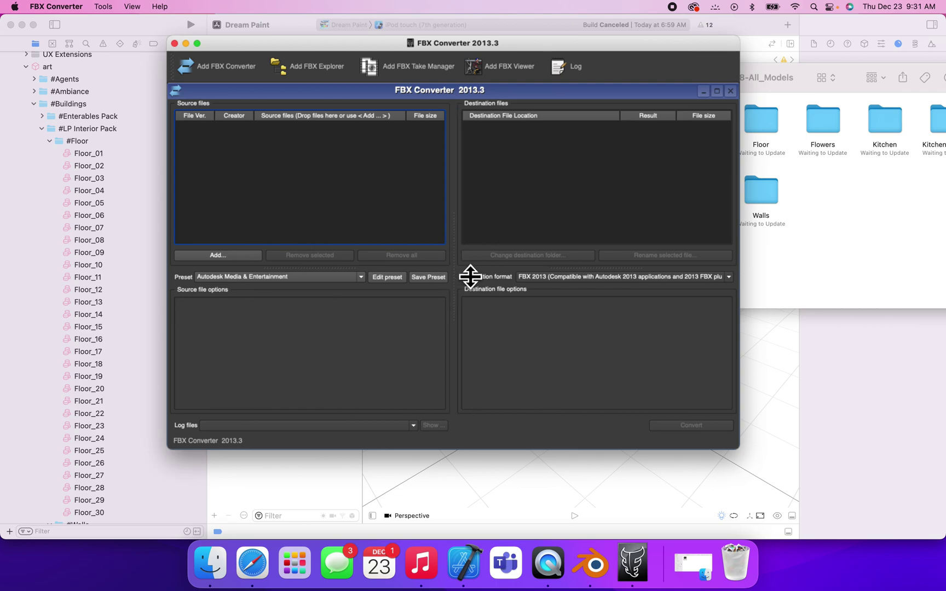
click(857, 162)
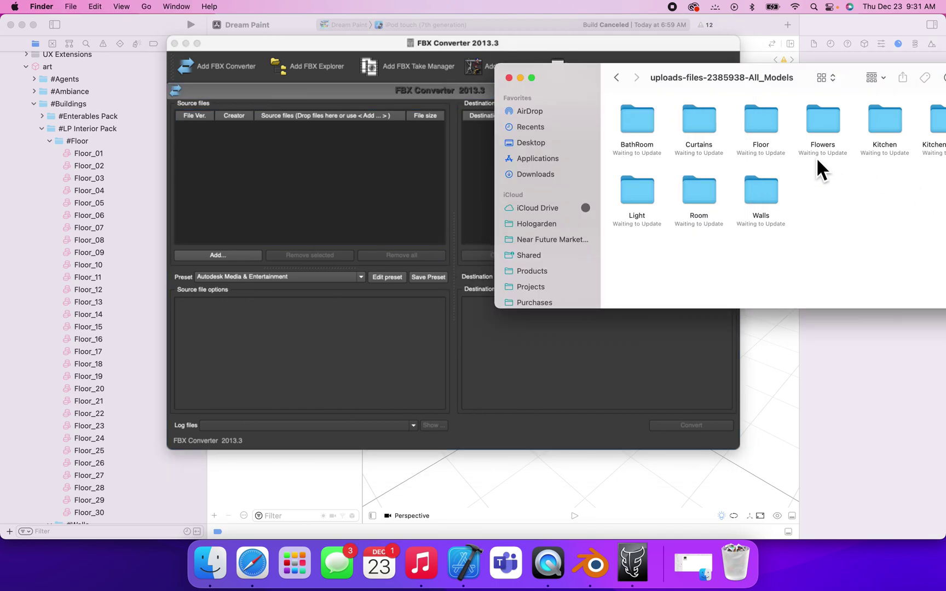
drag(832, 70, 747, 77)
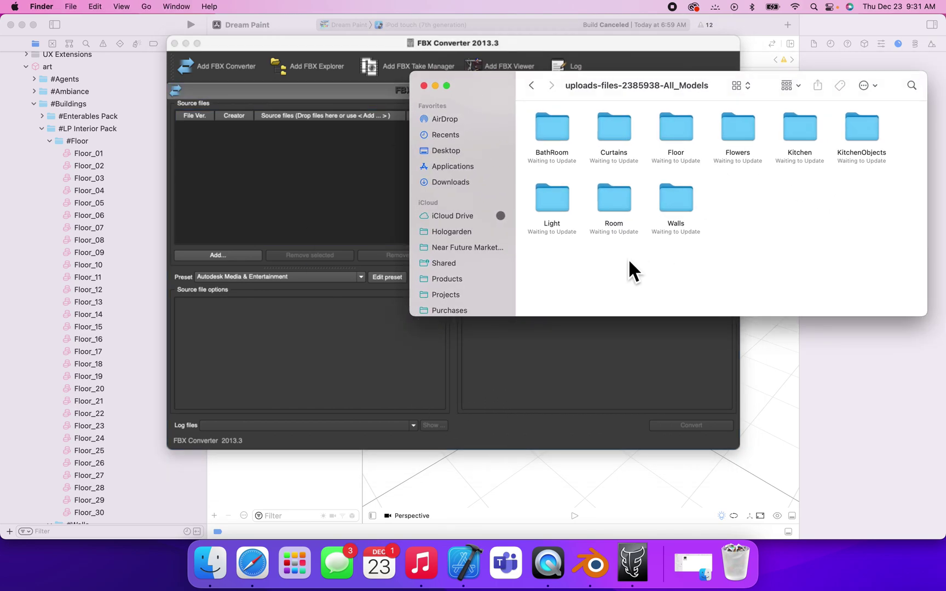
Add all FBX files from the Room folder, excluding the DAE subfolder, to the FBX Converter's source files
double_click(614, 202)
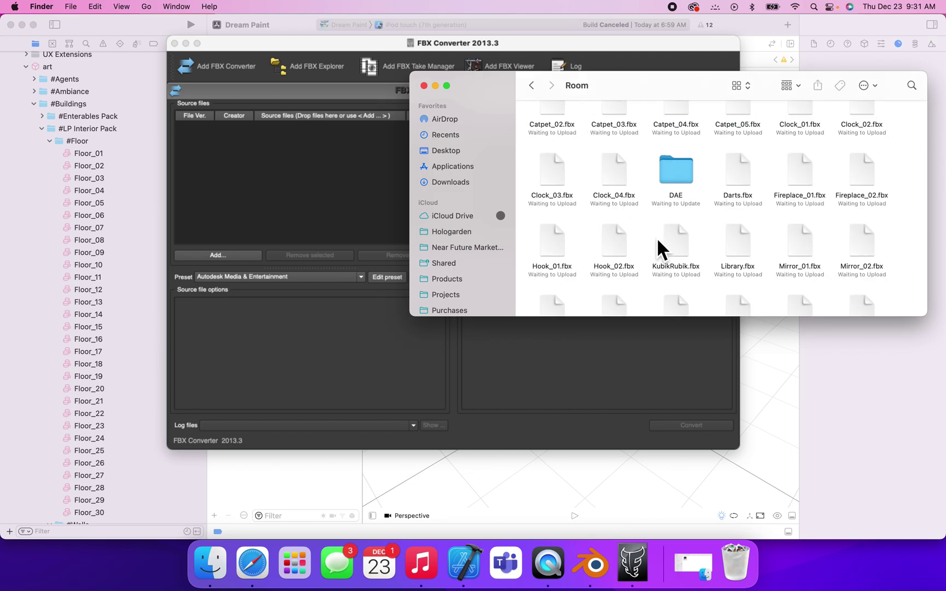
key(super+a)
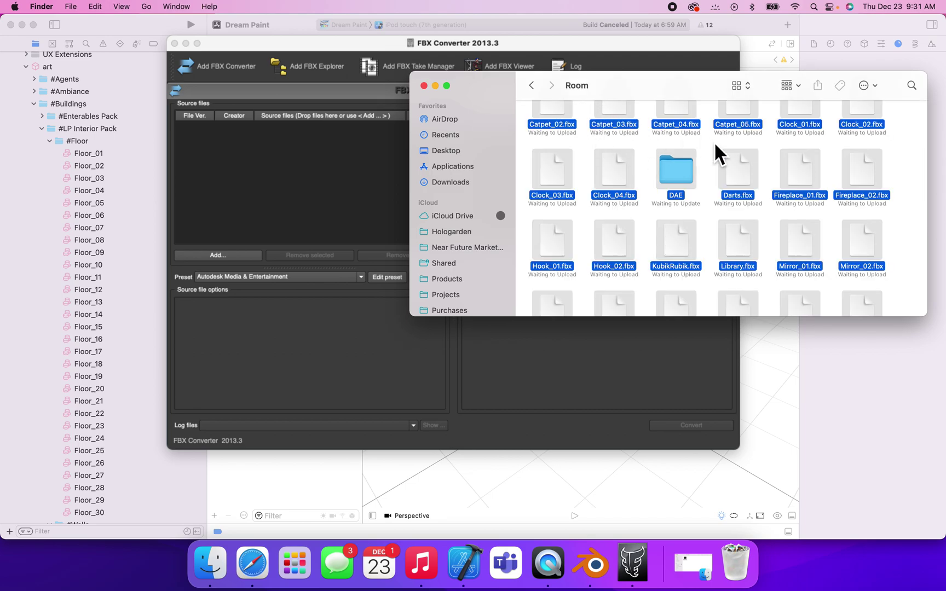
super+click(683, 170)
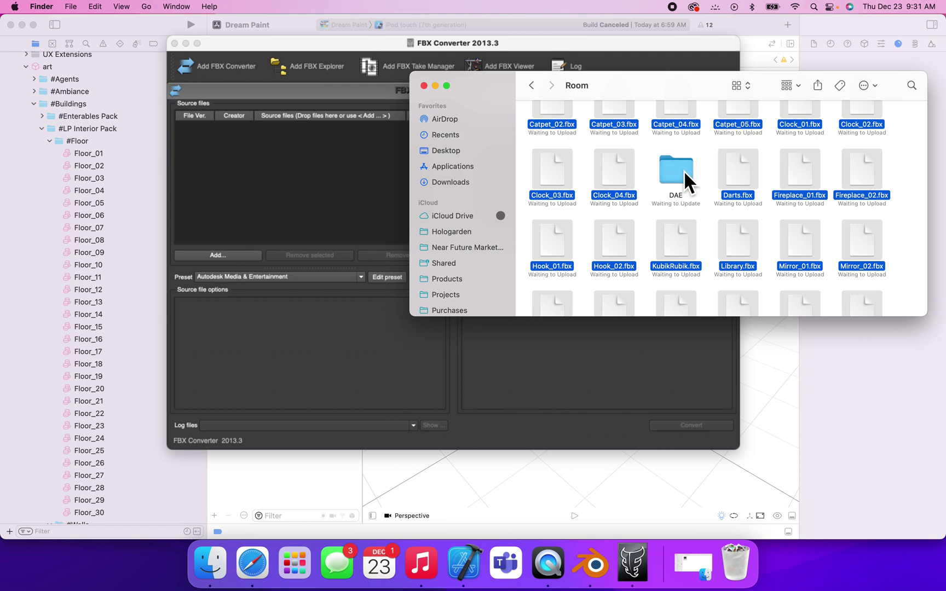
scroll(651, 131, up, 5)
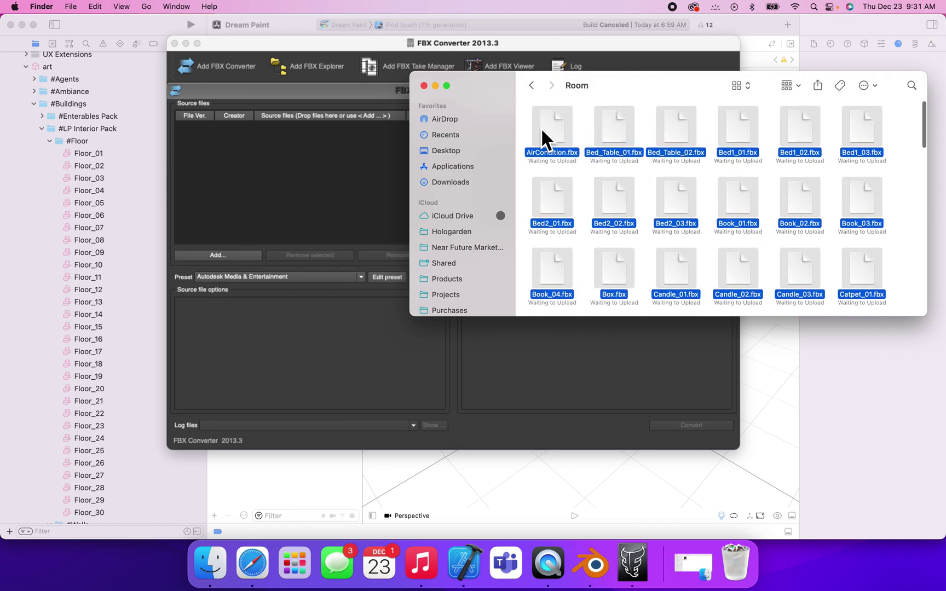
drag(556, 133, 271, 162)
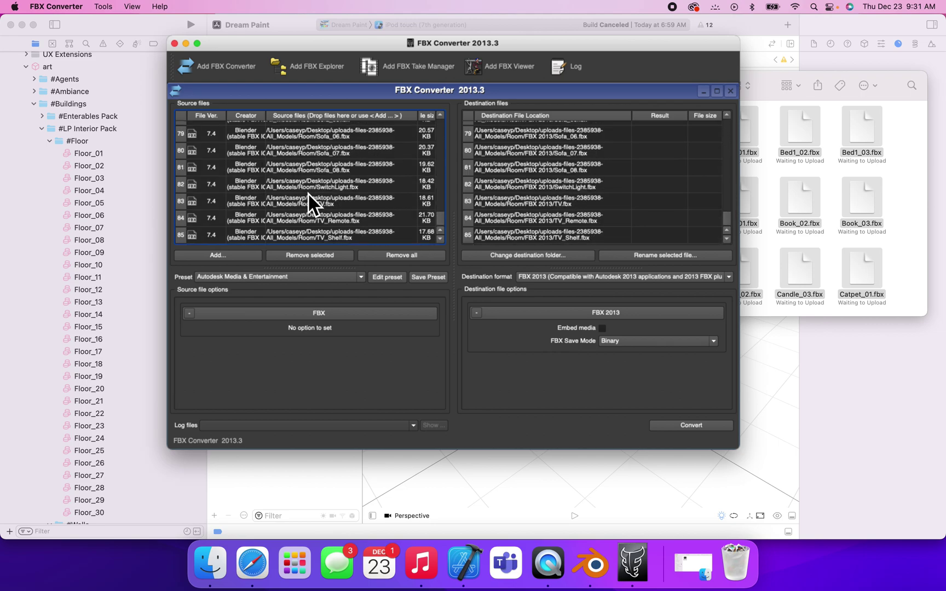
Set the destination format to DAE Collada and convert all the Room models
click(532, 149)
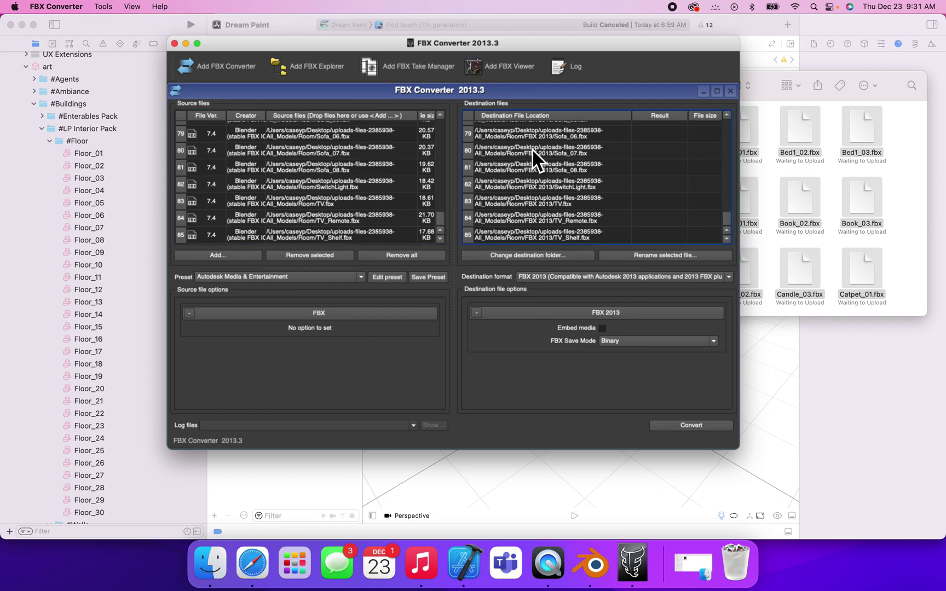
click(514, 255)
click(733, 277)
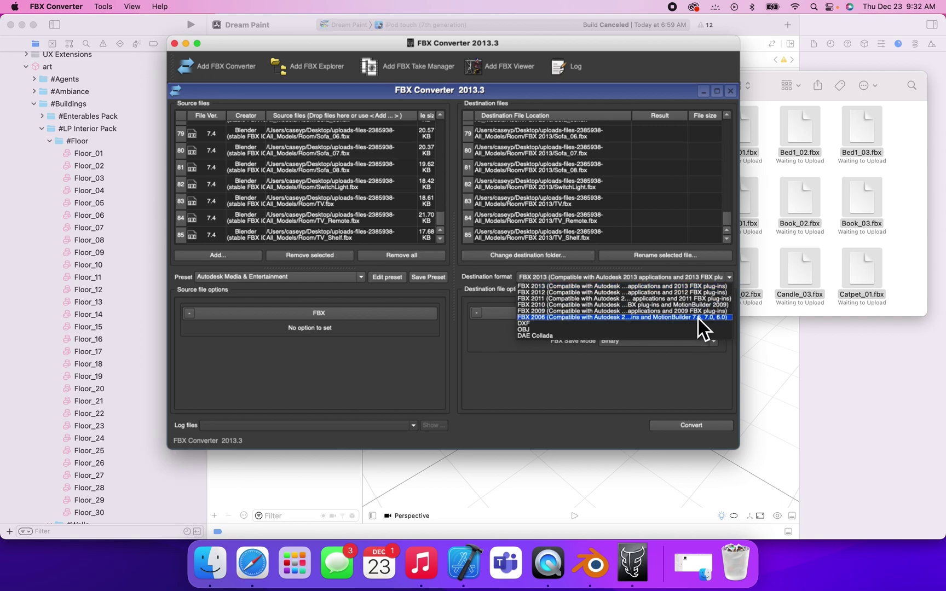
click(550, 336)
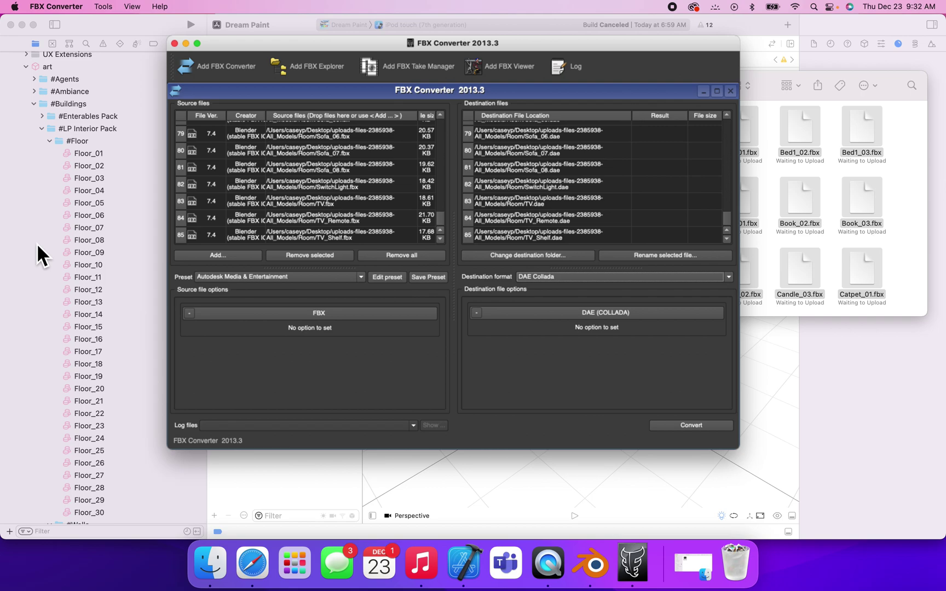
click(689, 426)
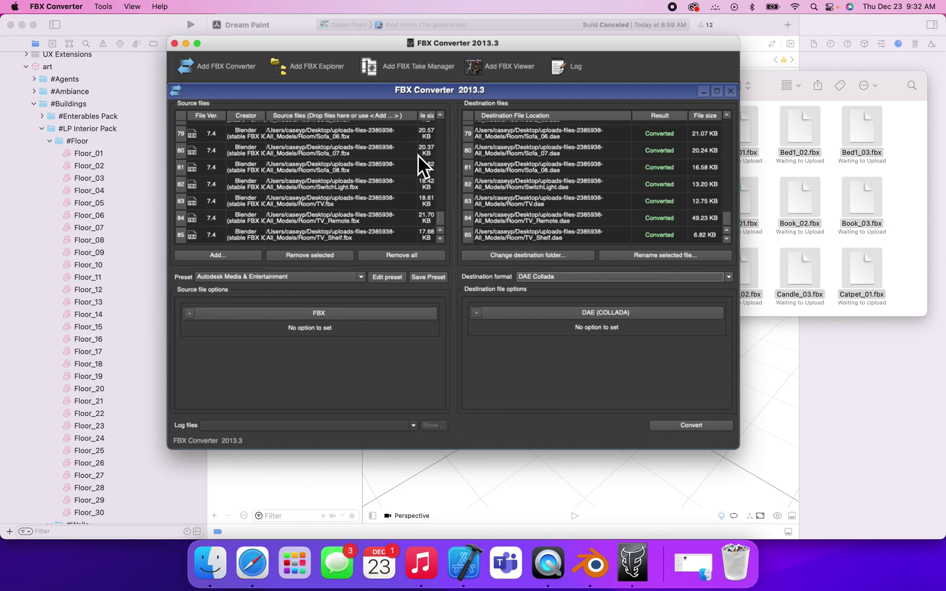
Review the conversion results and file sizes in the destination files list
scroll(592, 169, up, 3)
scroll(592, 170, up, 10)
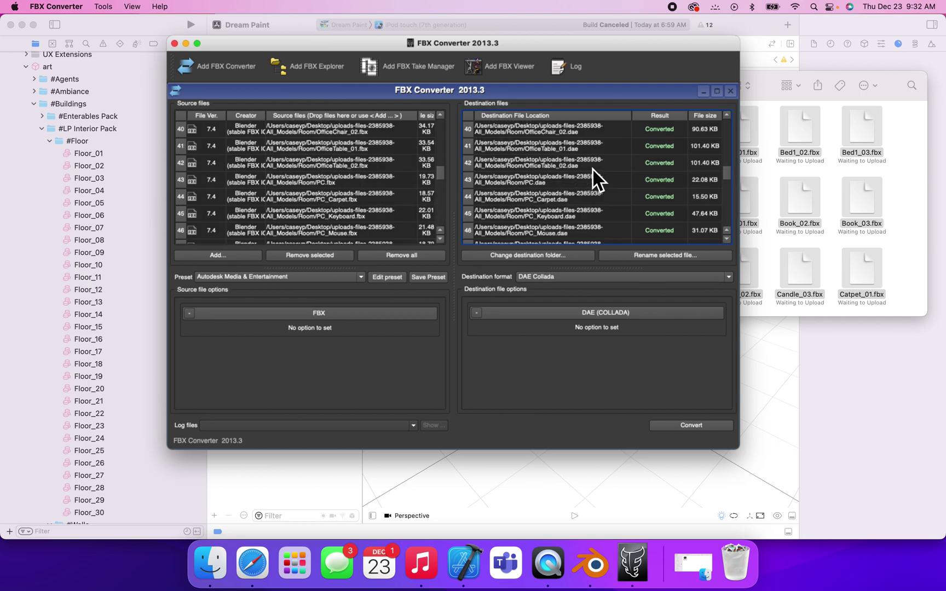
scroll(593, 170, up, 5)
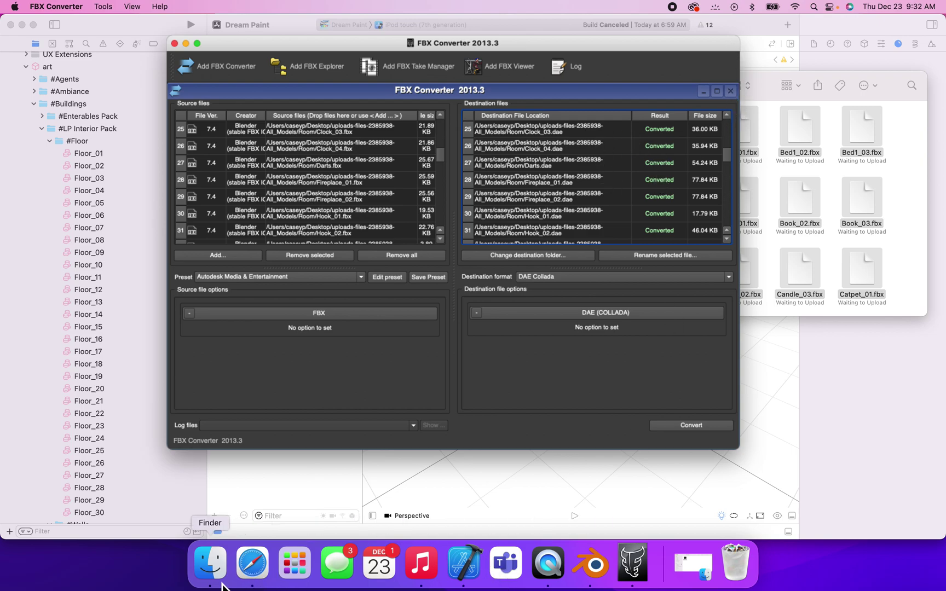
Switch to Finder and examine the converted DAE files and their thumbnails in the Room folder
click(211, 564)
scroll(650, 291, down, 15)
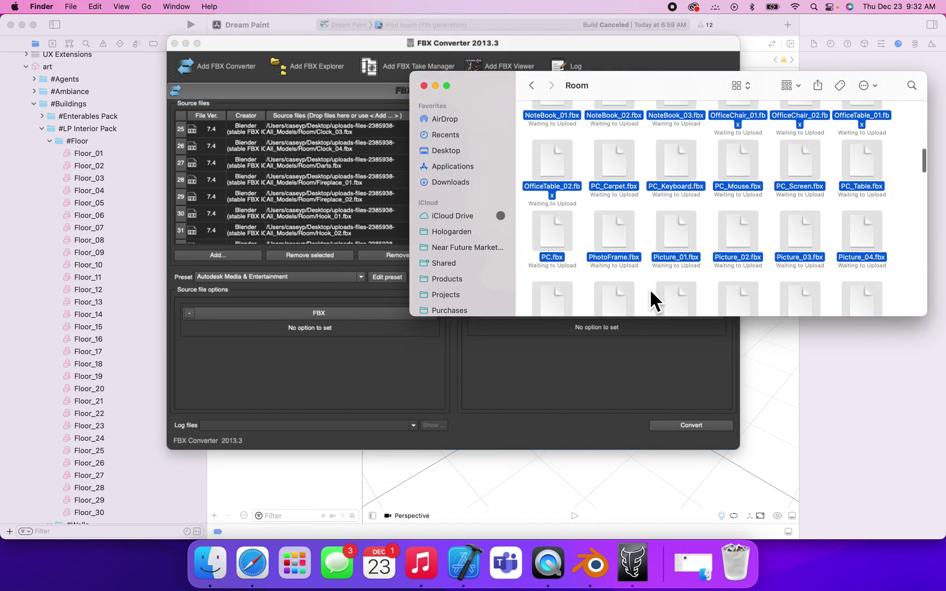
scroll(649, 289, down, 5)
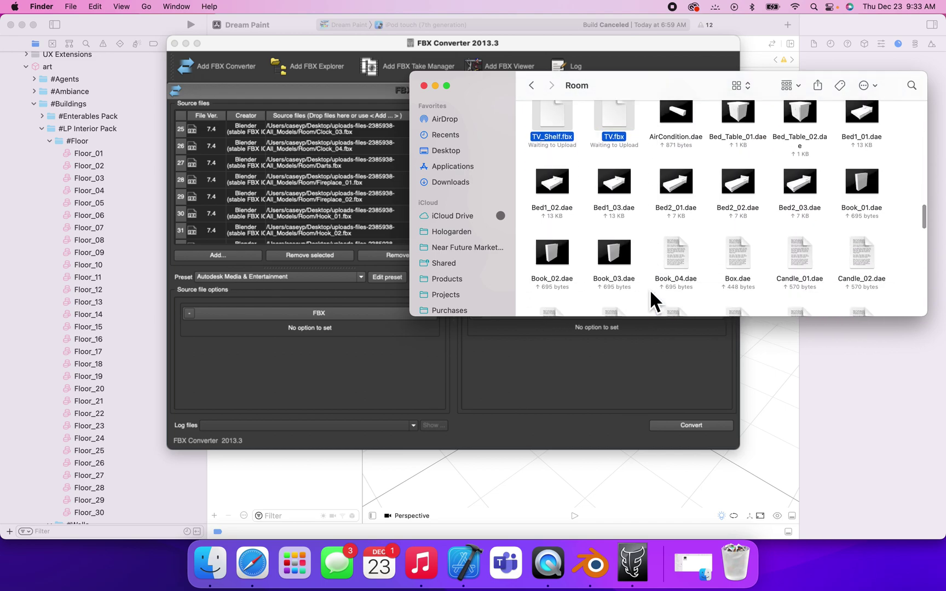
scroll(649, 289, down, 3)
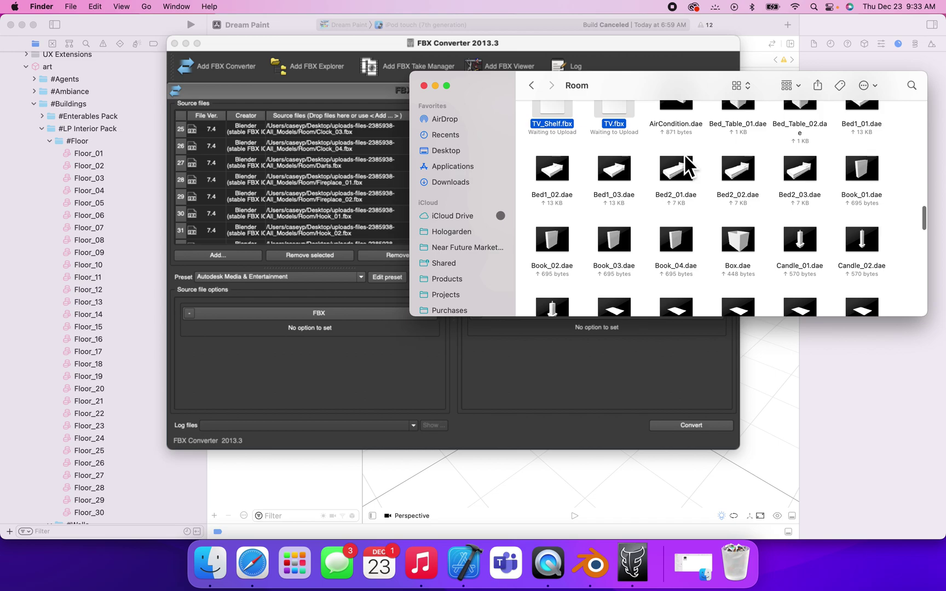
scroll(683, 174, down, 4)
scroll(682, 175, down, 8)
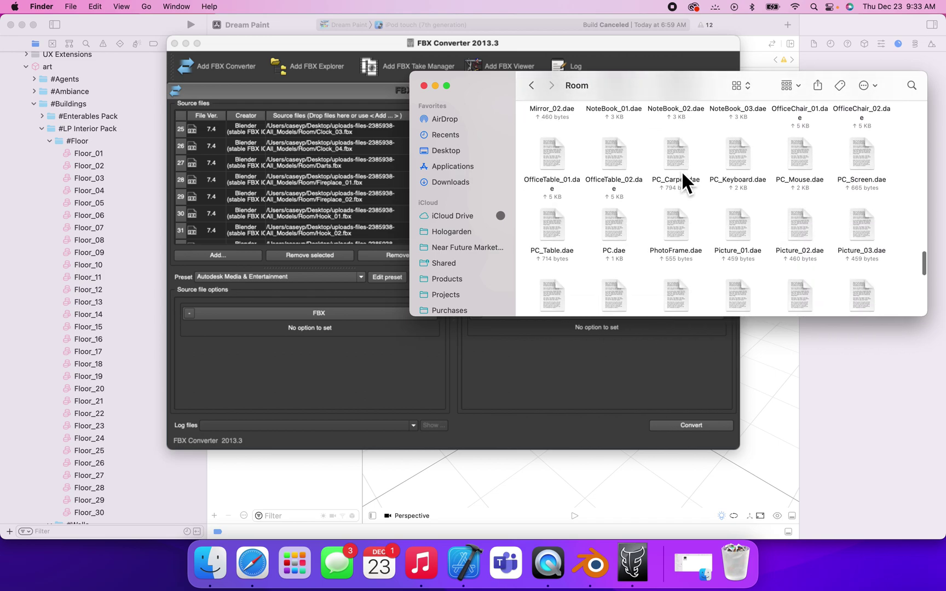
scroll(682, 175, up, 3)
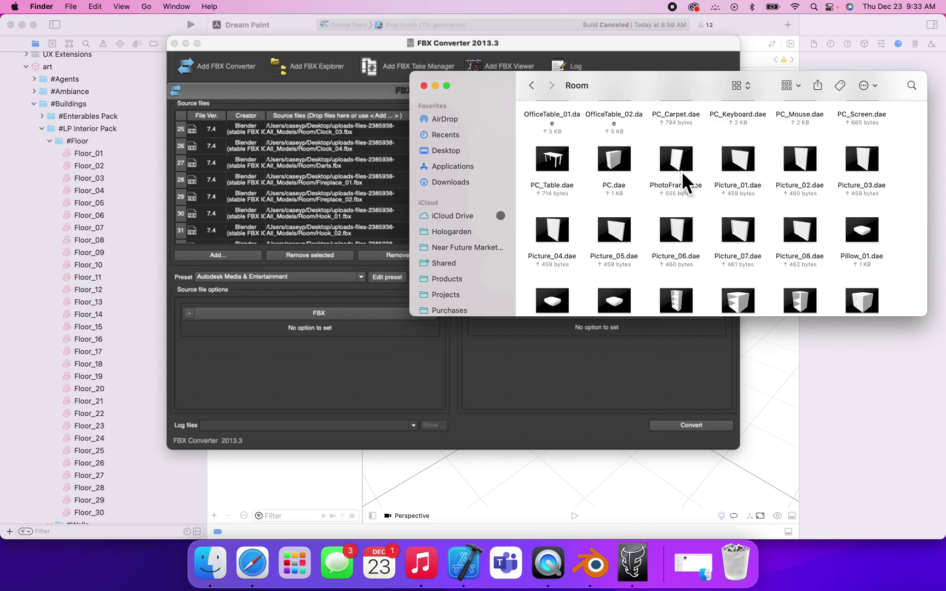
Return to Xcode and look through the #Floor and #Walls models of the #LP Interior Pack
click(122, 247)
scroll(122, 247, down, 3)
scroll(122, 248, up, 5)
scroll(122, 247, down, 2)
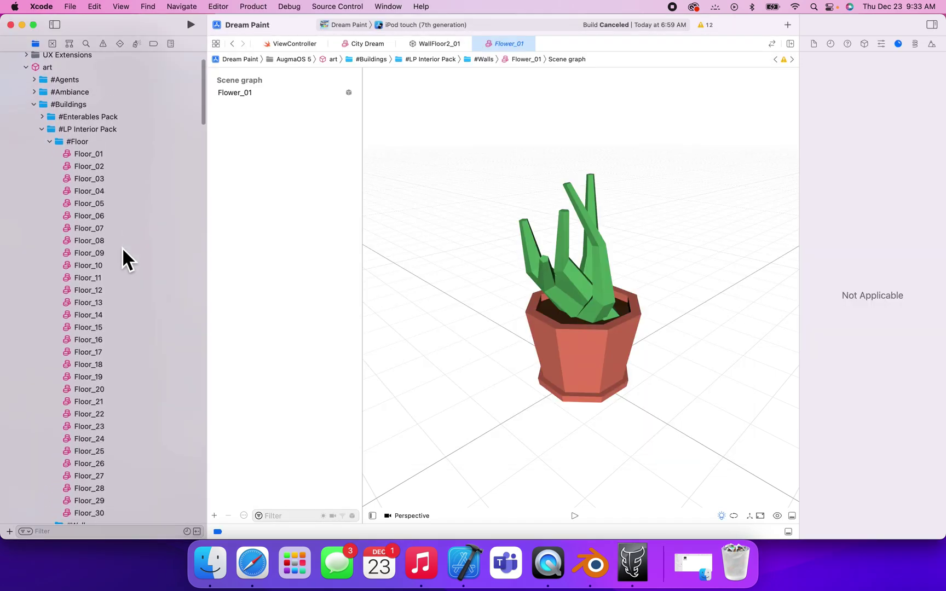
scroll(123, 248, down, 8)
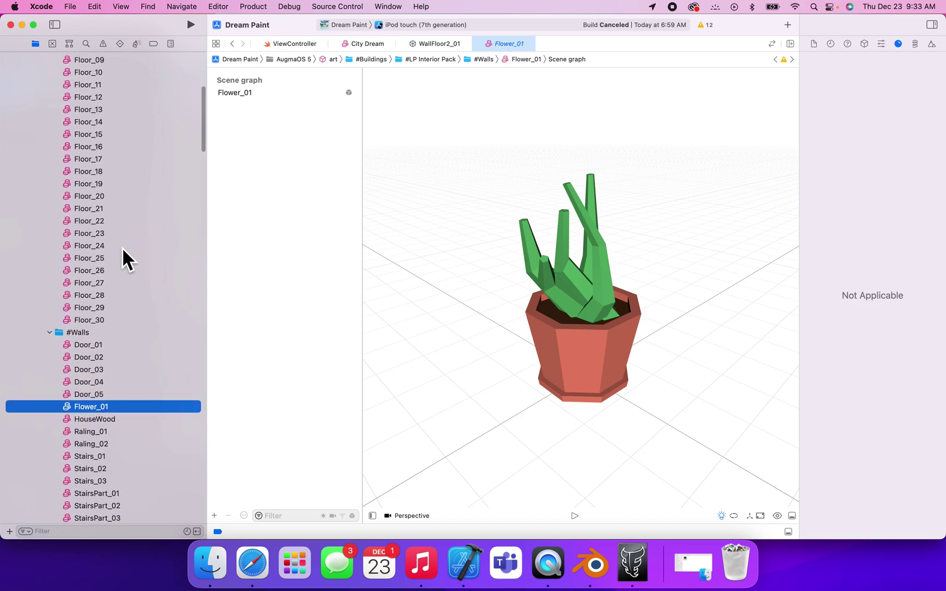